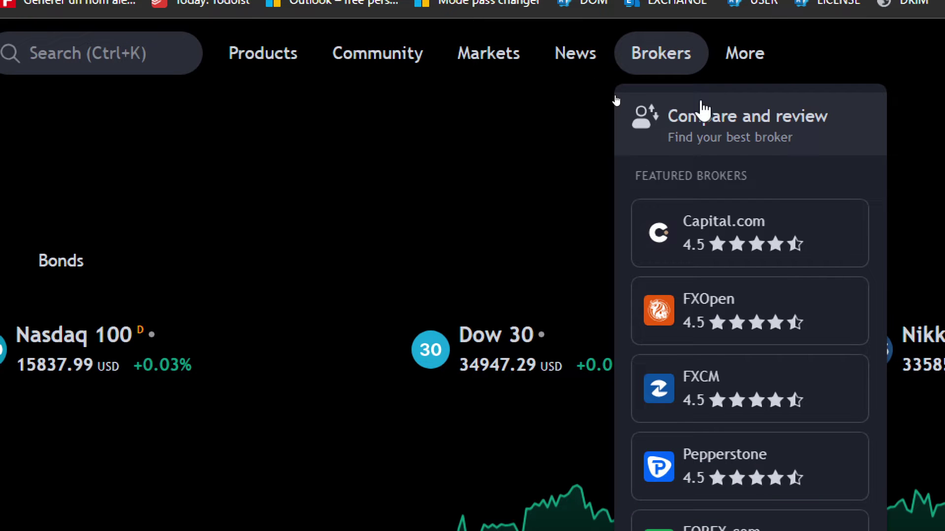
{"action": "left_click", "coordinate": [725, 129]}
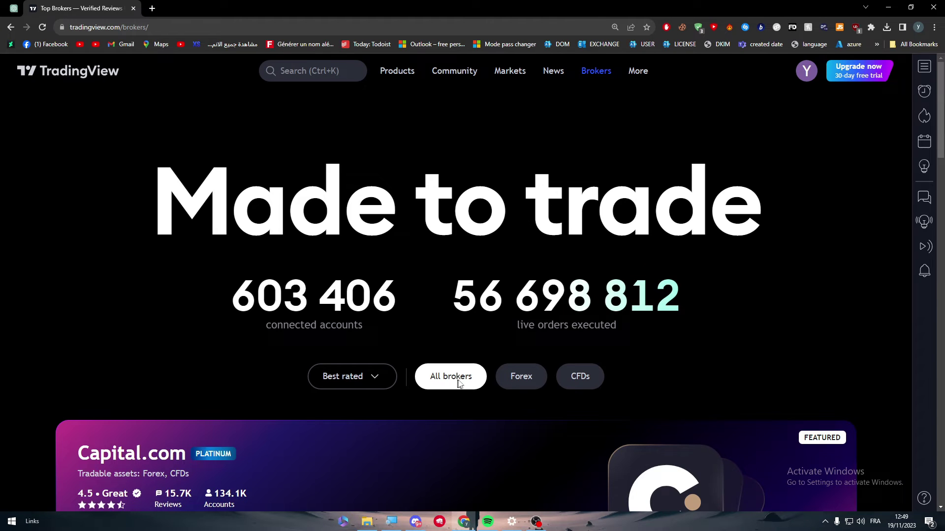
{"action": "left_click", "coordinate": [356, 377]}
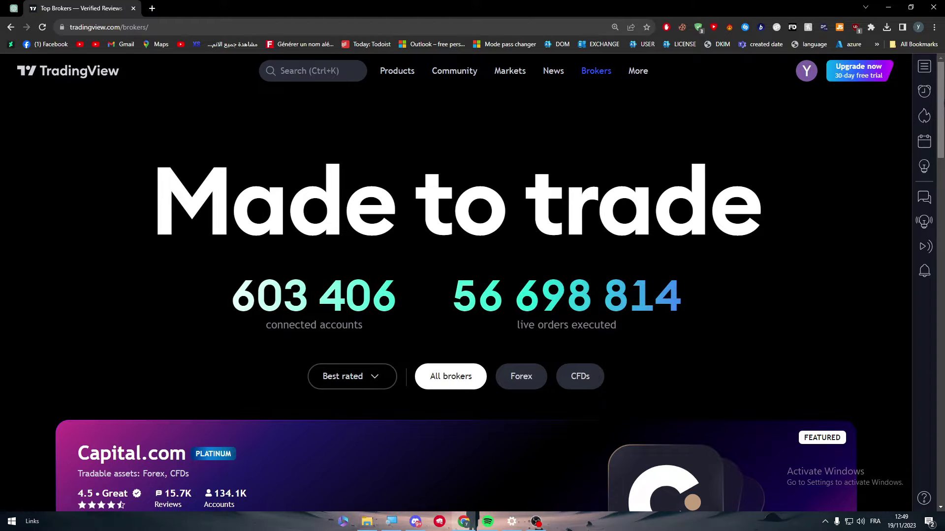
{"action": "scroll", "coordinate": [924, 179], "scroll_direction": "down", "scroll_amount": 4}
{"action": "scroll", "coordinate": [924, 179], "scroll_direction": "down", "scroll_amount": 4}
{"action": "scroll", "coordinate": [917, 223], "scroll_direction": "down", "scroll_amount": 4}
{"action": "scroll", "coordinate": [918, 269], "scroll_direction": "down", "scroll_amount": 4}
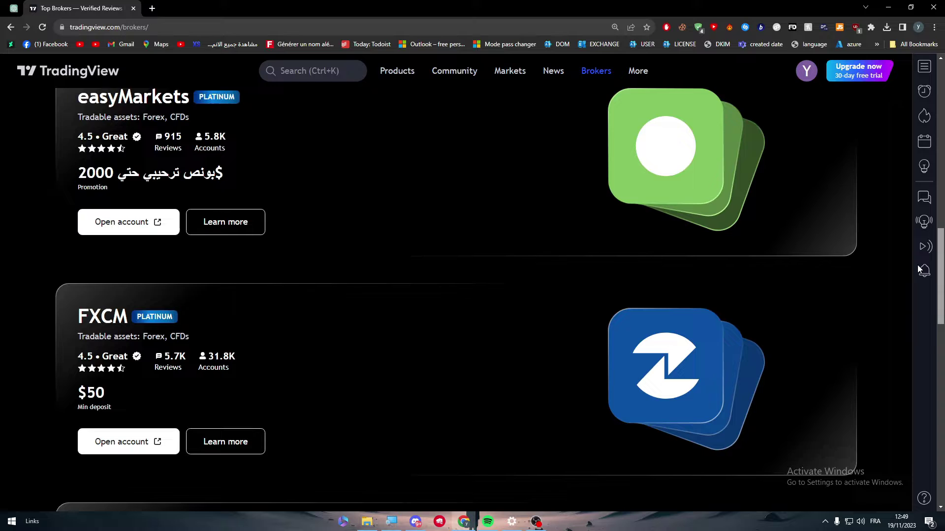
{"action": "scroll", "coordinate": [917, 283], "scroll_direction": "down", "scroll_amount": 3}
{"action": "scroll", "coordinate": [913, 309], "scroll_direction": "down", "scroll_amount": 3}
{"action": "scroll", "coordinate": [912, 340], "scroll_direction": "down", "scroll_amount": 3}
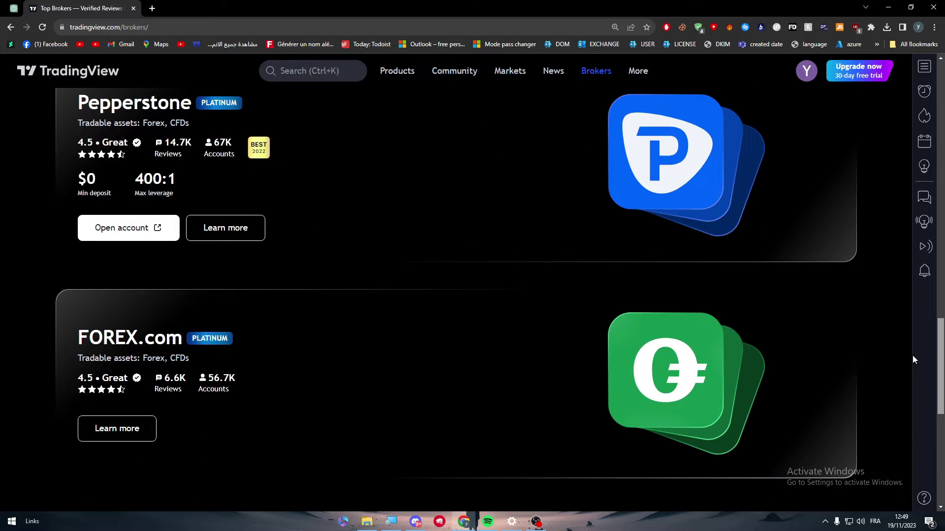
{"action": "scroll", "coordinate": [912, 355], "scroll_direction": "up", "scroll_amount": 1}
{"action": "scroll", "coordinate": [915, 349], "scroll_direction": "up", "scroll_amount": 3}
{"action": "scroll", "coordinate": [925, 327], "scroll_direction": "up", "scroll_amount": 5}
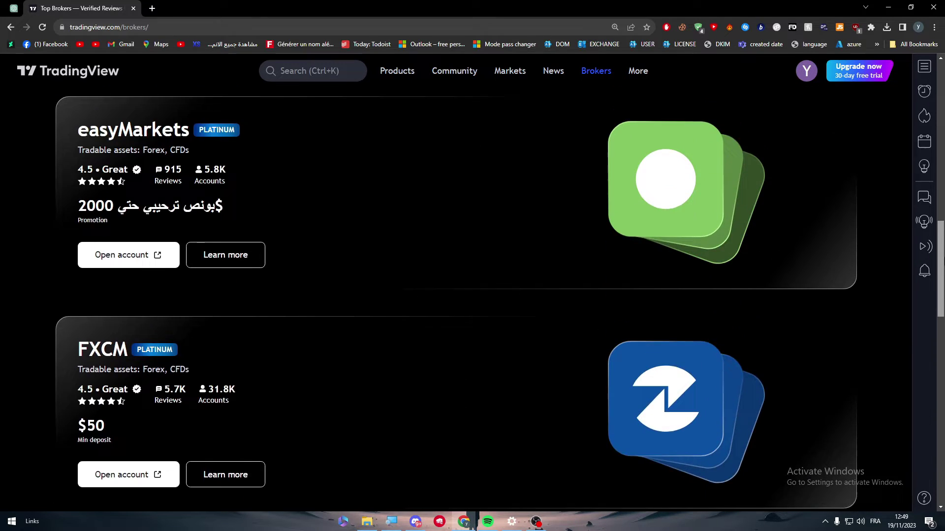
{"action": "scroll", "coordinate": [925, 326], "scroll_direction": "up", "scroll_amount": 5}
{"action": "mouse_move", "coordinate": [942, 209]}
{"action": "left_mouse_down"}
{"action": "mouse_move", "coordinate": [941, 410]}
{"action": "mouse_move", "coordinate": [940, 101]}
{"action": "left_mouse_up"}
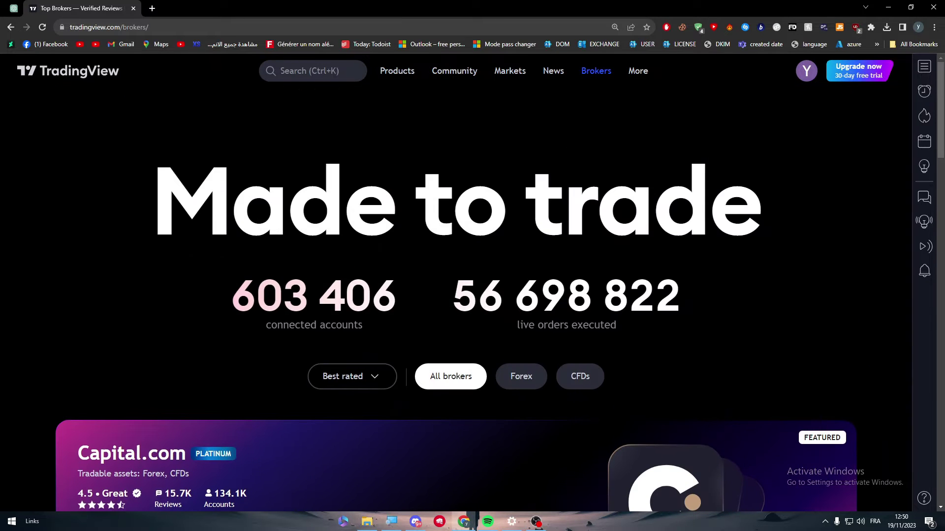
Step: Go from the TradingView home page through Market summary to Tesla's TSLA symbol page
{"action": "left_click", "coordinate": [68, 83]}
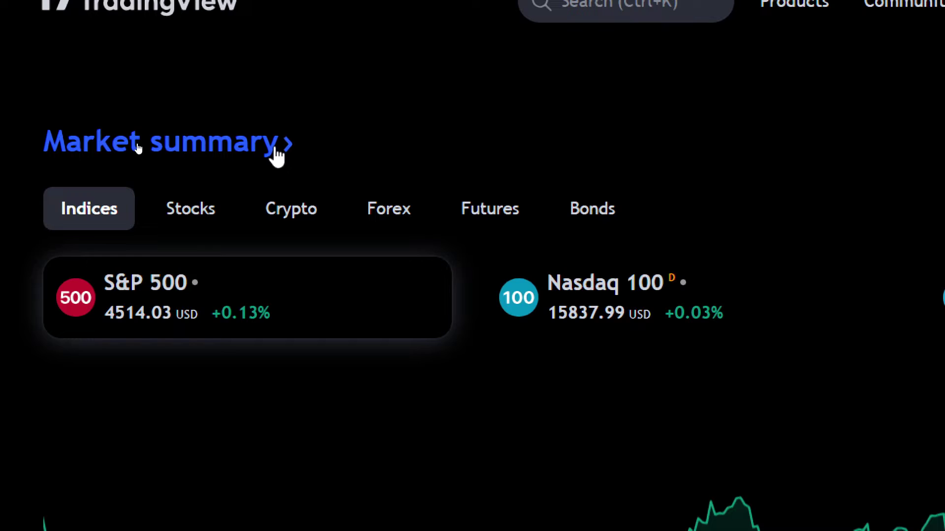
{"action": "left_click", "coordinate": [277, 157]}
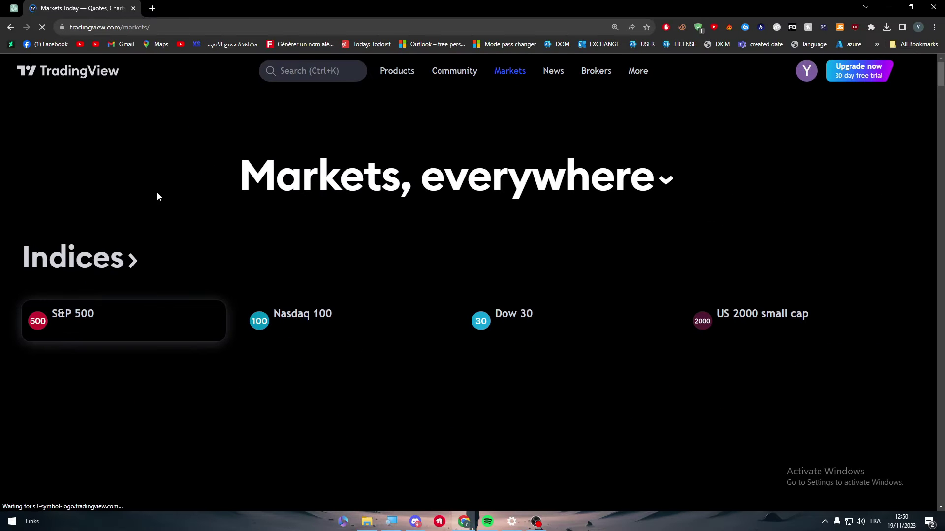
{"action": "left_click_drag", "start_coordinate": [940, 74], "coordinate": [931, 153]}
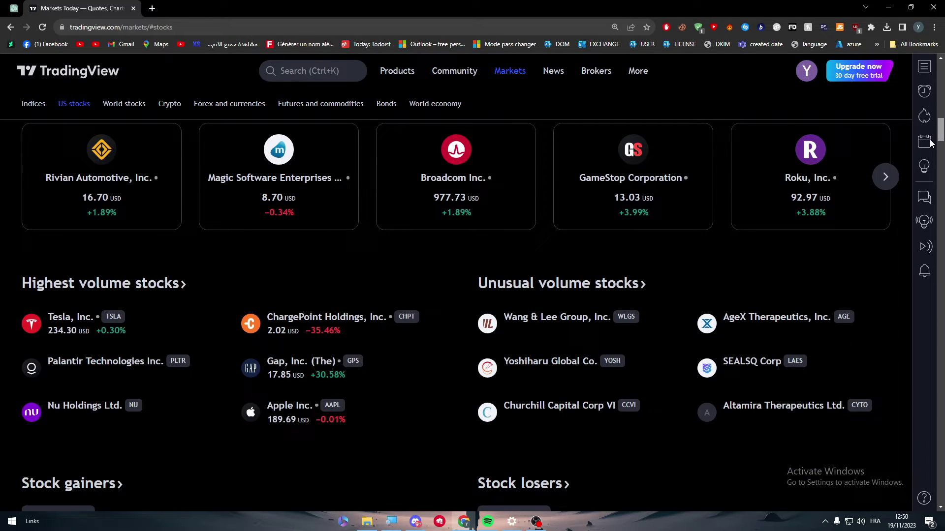
{"action": "scroll", "coordinate": [359, 184], "scroll_direction": "up", "scroll_amount": 3}
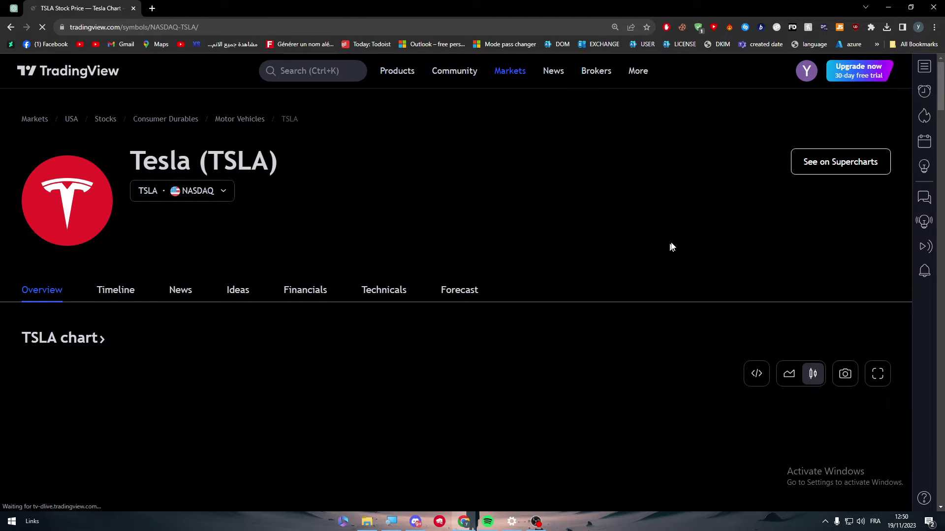
{"action": "scroll", "coordinate": [729, 266], "scroll_direction": "down", "scroll_amount": 4}
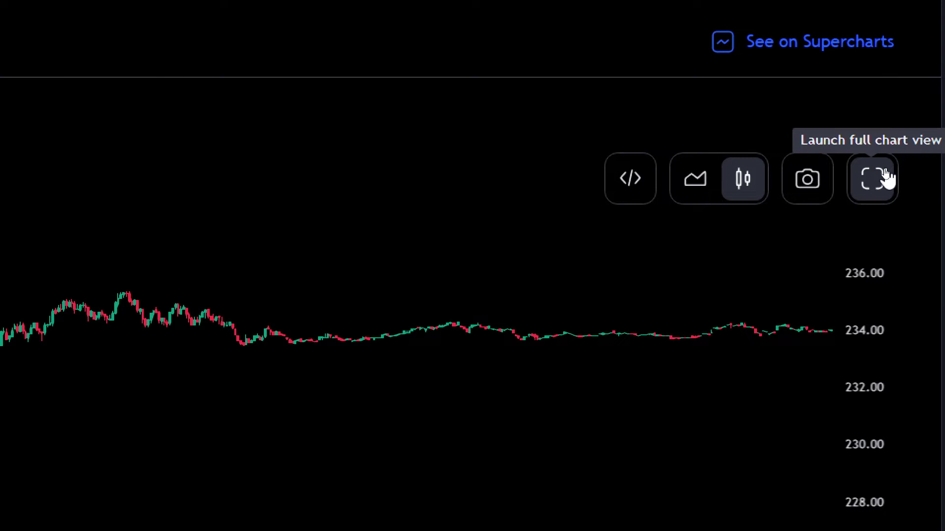
Step: Launch the full TSLA chart, zoom into recent prices, remove the strategy, and show the Stock Screener
{"action": "left_click", "coordinate": [885, 178]}
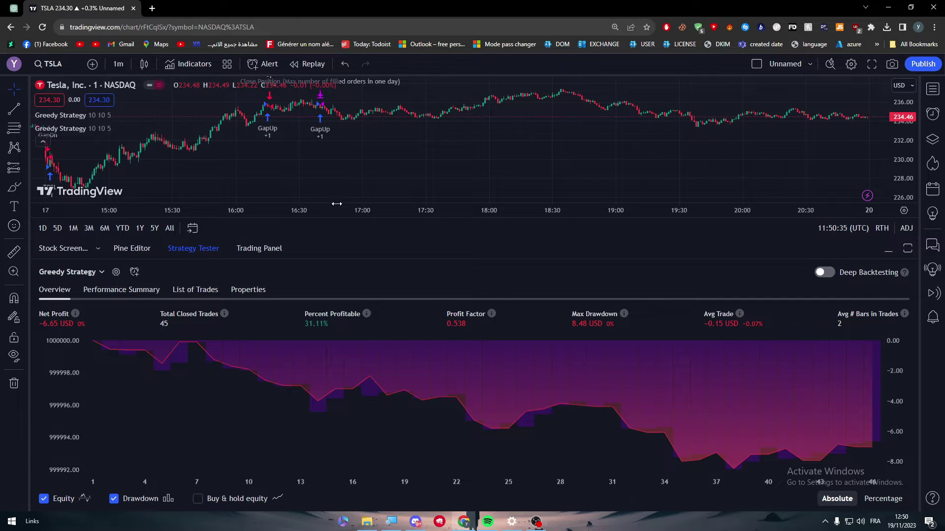
{"action": "left_click_drag", "start_coordinate": [336, 203], "coordinate": [250, 175]}
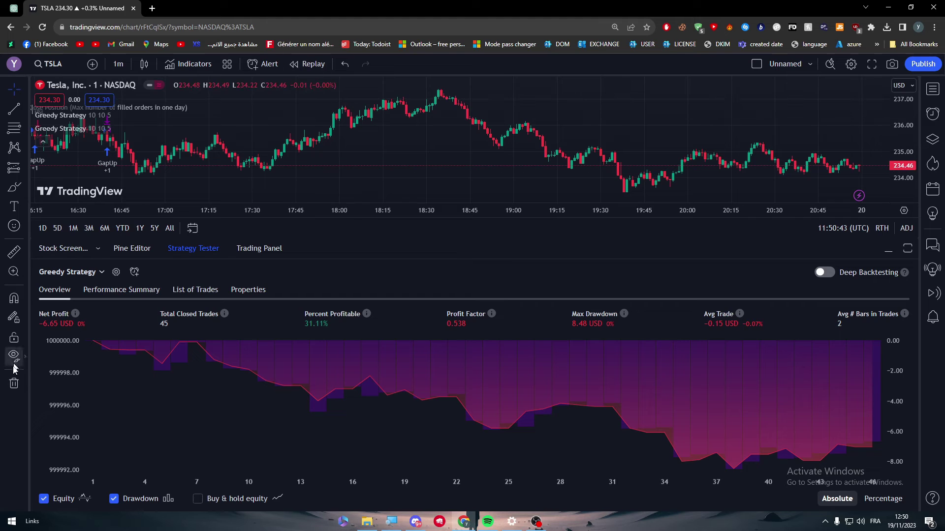
{"action": "left_click", "coordinate": [14, 384]}
{"action": "left_click", "coordinate": [102, 416]}
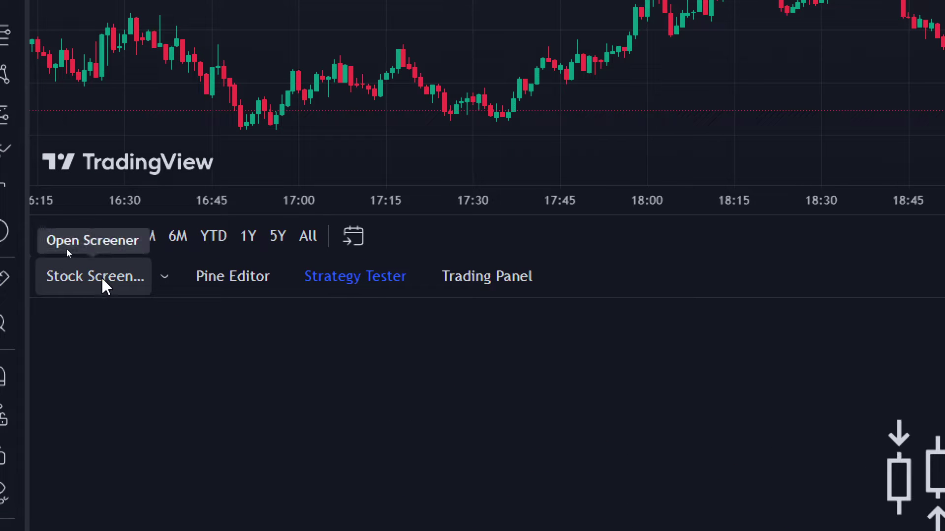
{"action": "left_click", "coordinate": [101, 278]}
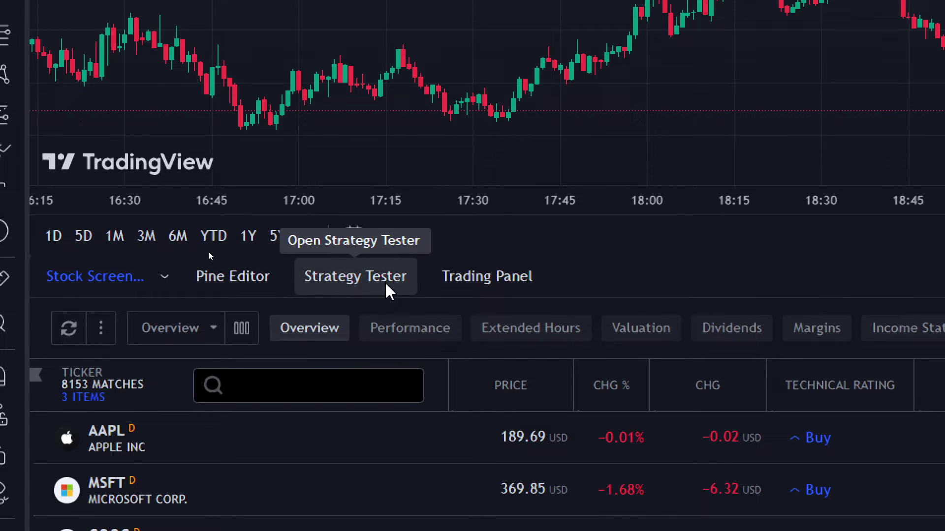
Step: Open the Trading Panel's full broker list and scroll down to Timex and Blue Line Futures
{"action": "left_click", "coordinate": [496, 270]}
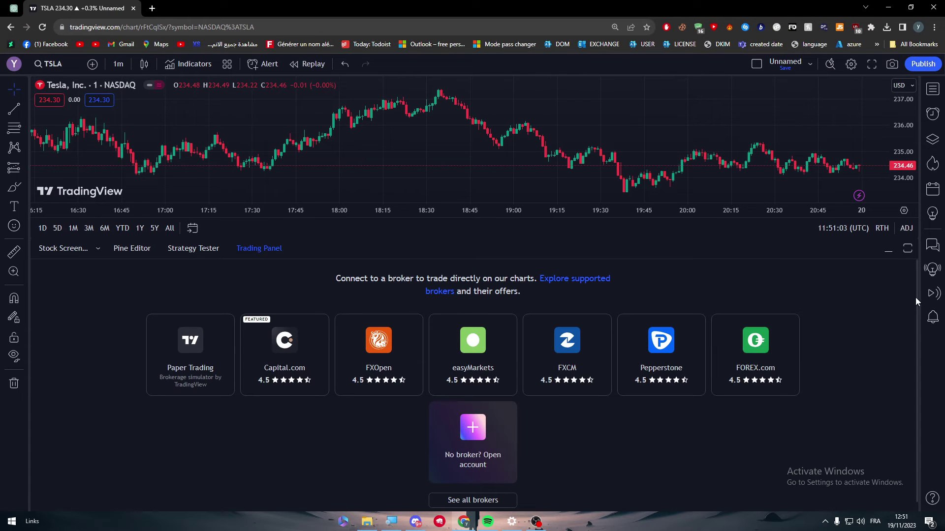
{"action": "scroll", "coordinate": [915, 297], "scroll_direction": "down", "scroll_amount": 1}
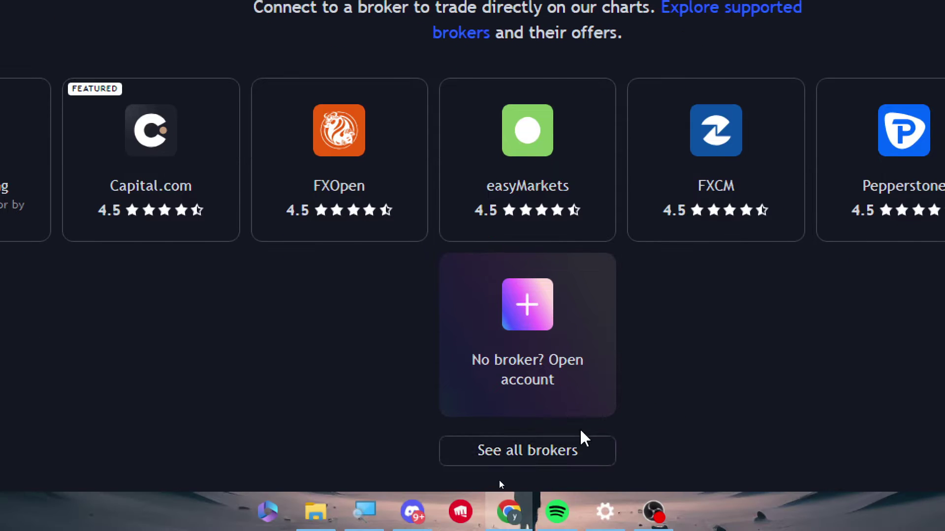
{"action": "left_click", "coordinate": [501, 488]}
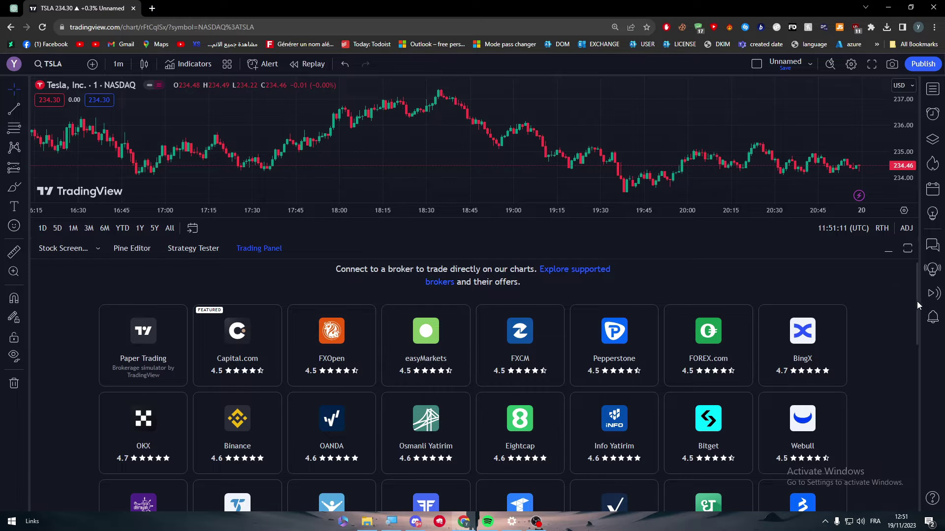
{"action": "left_click_drag", "start_coordinate": [917, 301], "coordinate": [896, 440]}
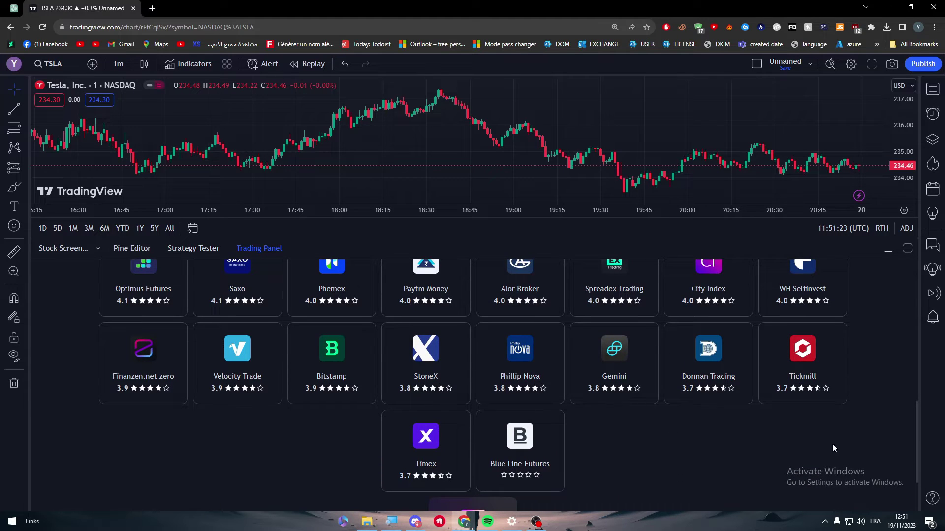
Step: Search the broker page for 'topstep' and confirm it isn't listed
{"action": "key", "text": "ctrl+f"}
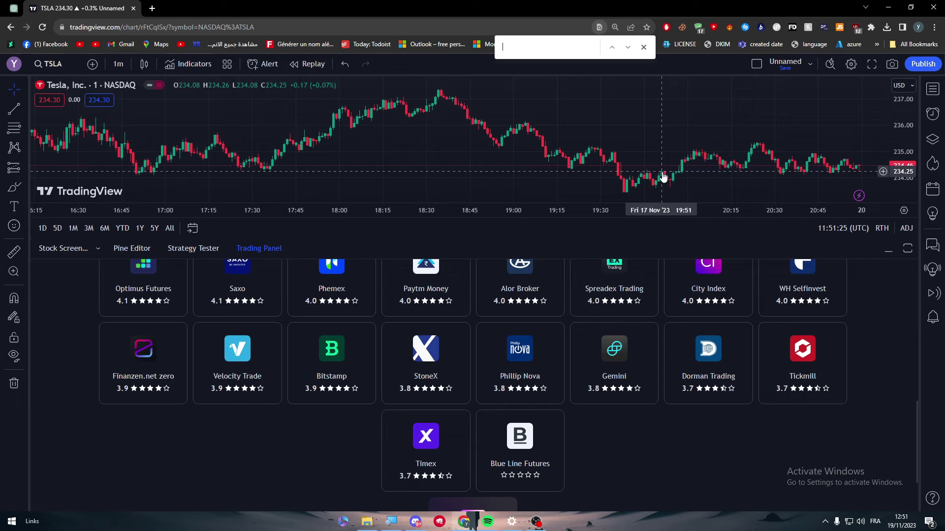
{"action": "key", "text": "BackSpace"}
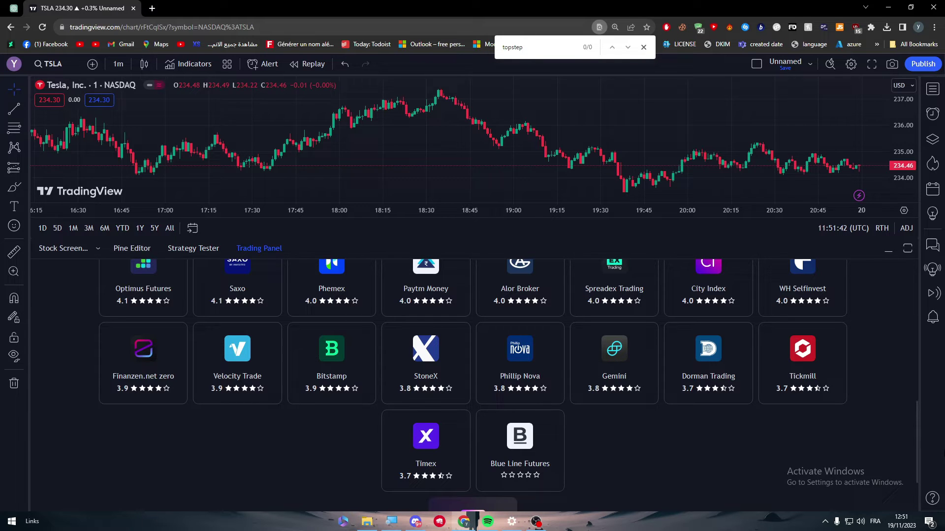
{"action": "mouse_move", "coordinate": [915, 452]}
{"action": "left_mouse_down"}
{"action": "mouse_move", "coordinate": [916, 314]}
{"action": "mouse_move", "coordinate": [658, 137]}
{"action": "left_mouse_up"}
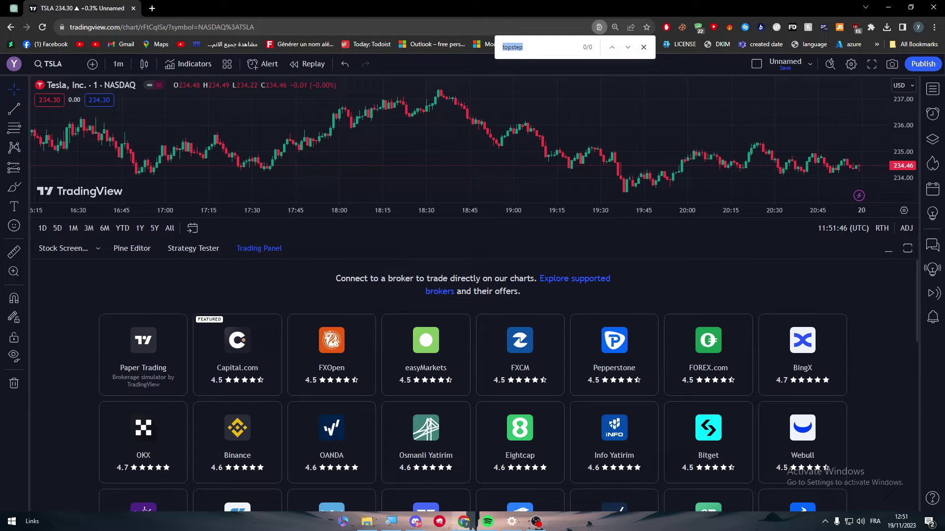
Step: Open Topstep's website in a new tab through a Google search for topstep
{"action": "left_click", "coordinate": [151, 8]}
{"action": "type", "text": "topstep"}
{"action": "key", "text": "Return"}
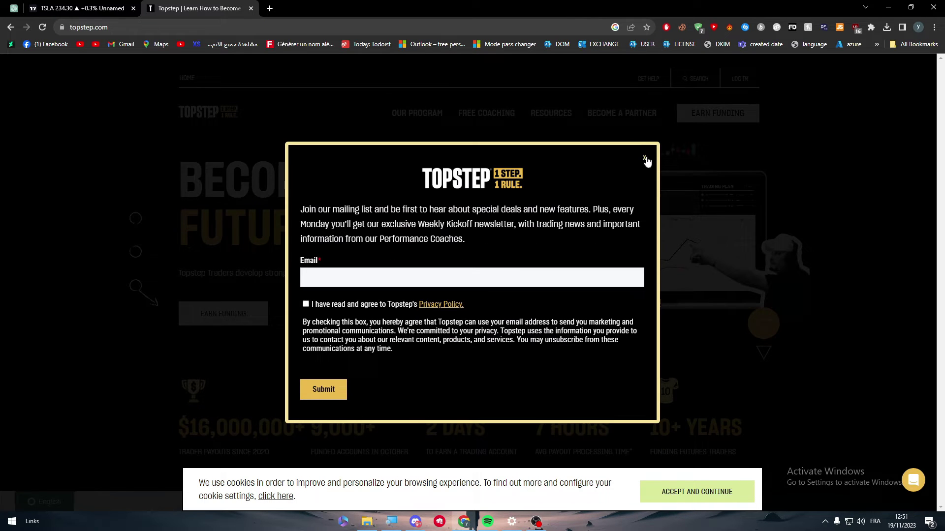
Step: Dismiss Topstep's signup popup and Google-search 'topstep tradingview'
{"action": "left_click", "coordinate": [646, 158]}
{"action": "mouse_move", "coordinate": [550, 113]}
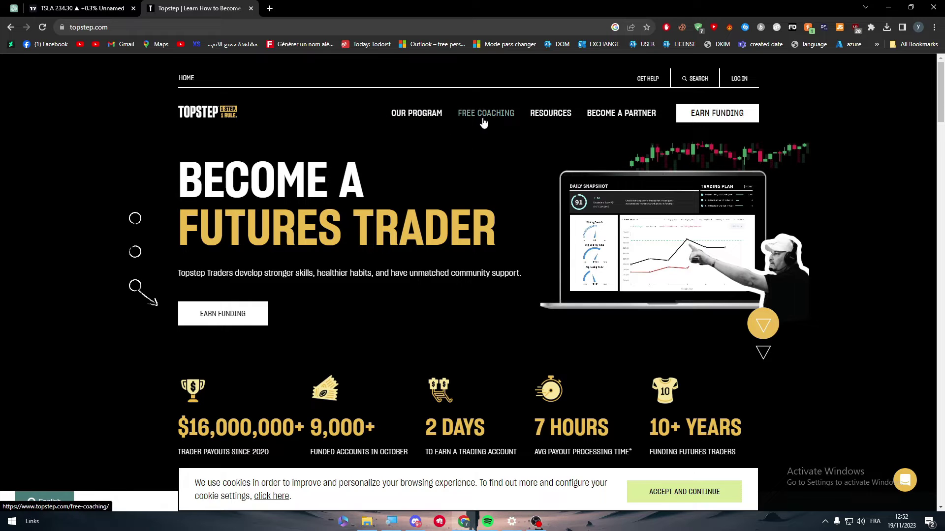
{"action": "left_click", "coordinate": [334, 27]}
{"action": "type", "text": "topstep "}
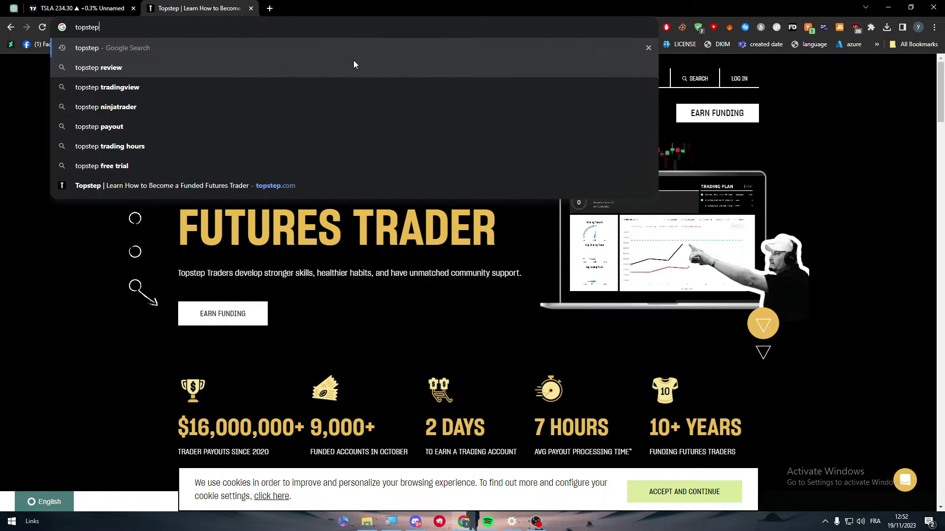
{"action": "type", "text": "trading"}
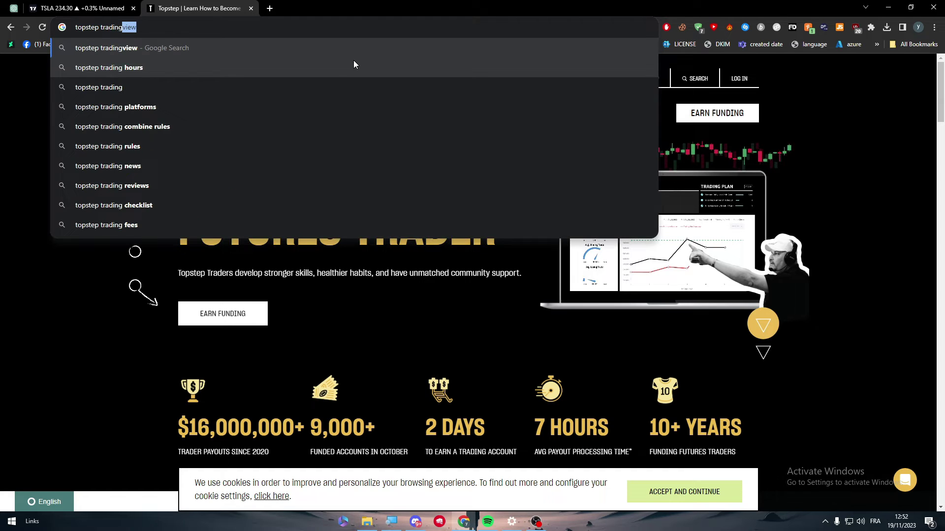
{"action": "left_click", "coordinate": [353, 60]}
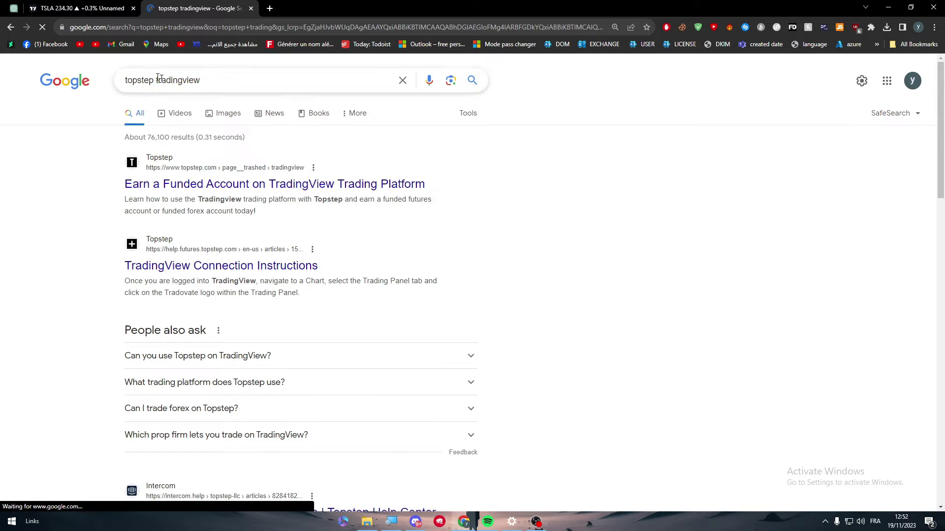
Step: Open Topstep's TradingView Connection Instructions article and scroll to Topstep Account Connection
{"action": "left_click", "coordinate": [220, 270]}
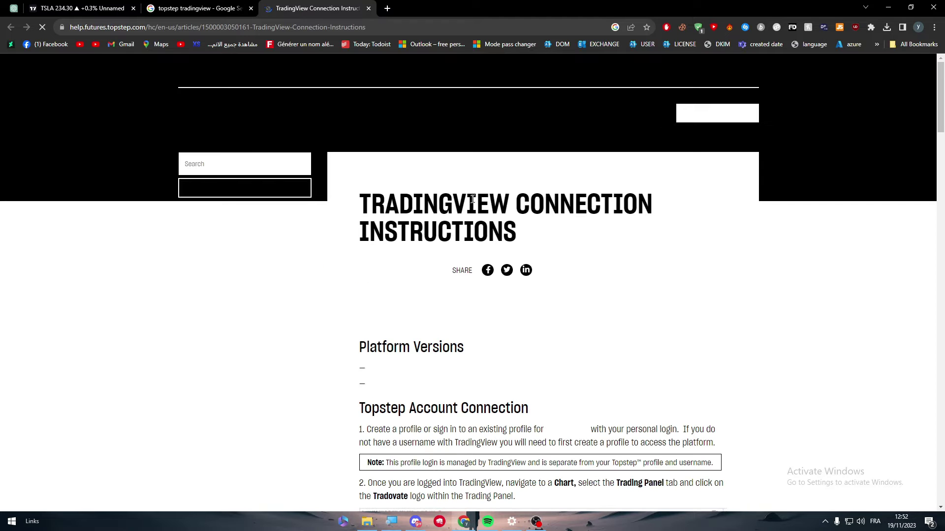
{"action": "left_click_drag", "start_coordinate": [941, 98], "coordinate": [941, 133]}
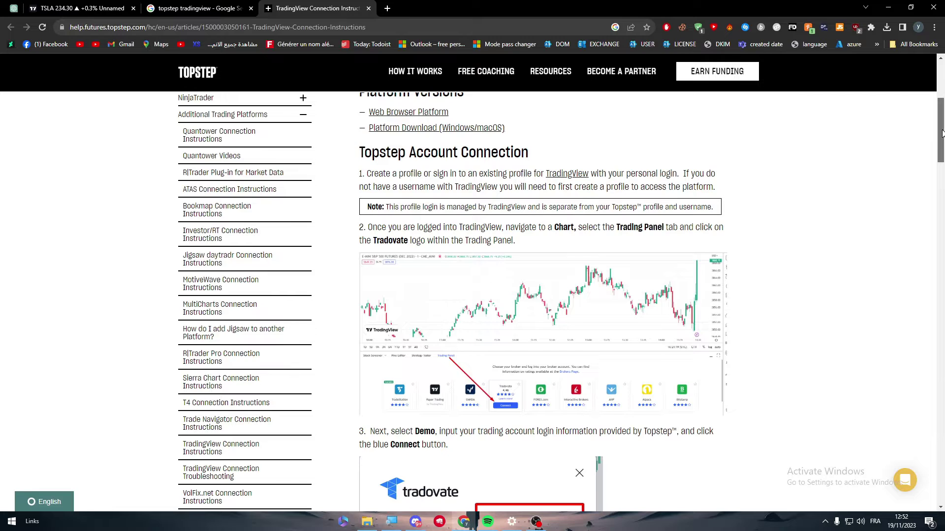
{"action": "scroll", "coordinate": [942, 133], "scroll_direction": "up", "scroll_amount": 1}
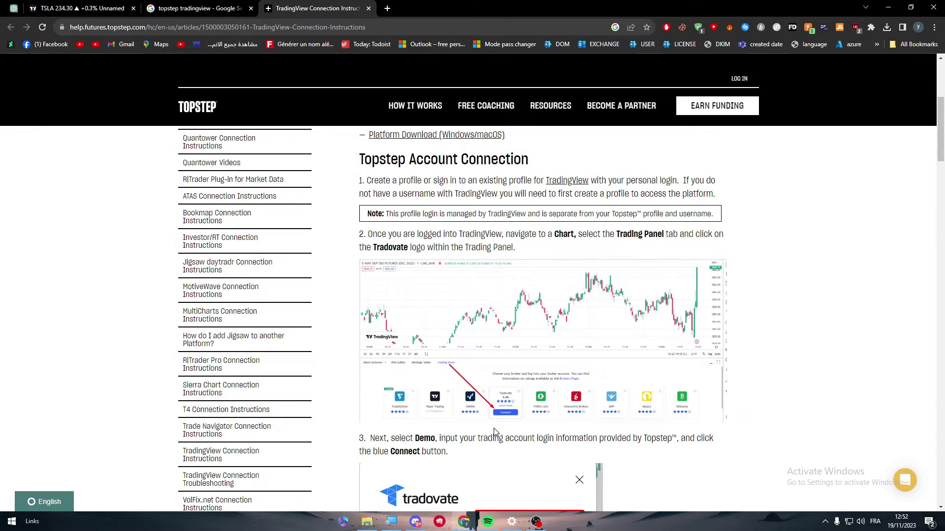
{"action": "mouse_move", "coordinate": [942, 133]}
{"action": "left_mouse_down"}
{"action": "mouse_move", "coordinate": [942, 151]}
{"action": "mouse_move", "coordinate": [941, 129]}
{"action": "left_mouse_up"}
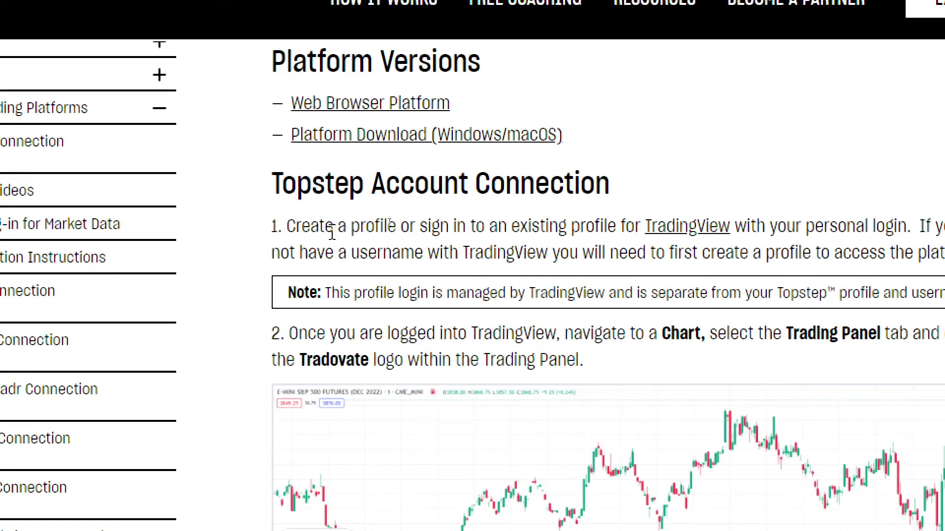
Step: Highlight and read connection steps 1 and 2 about linking through Tradovate
{"action": "left_click_drag", "start_coordinate": [391, 222], "coordinate": [491, 222]}
{"action": "left_click", "coordinate": [842, 234]}
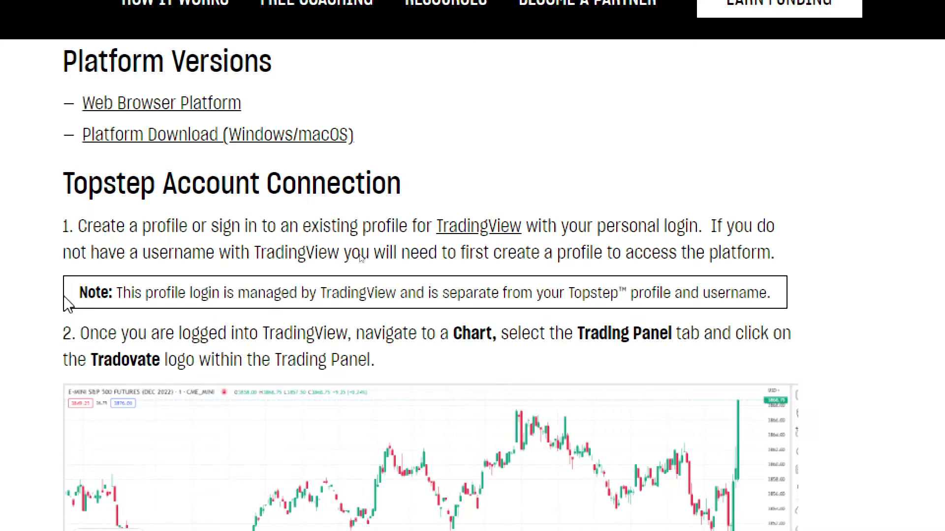
{"action": "left_click_drag", "start_coordinate": [97, 334], "coordinate": [539, 335]}
{"action": "left_click", "coordinate": [547, 330]}
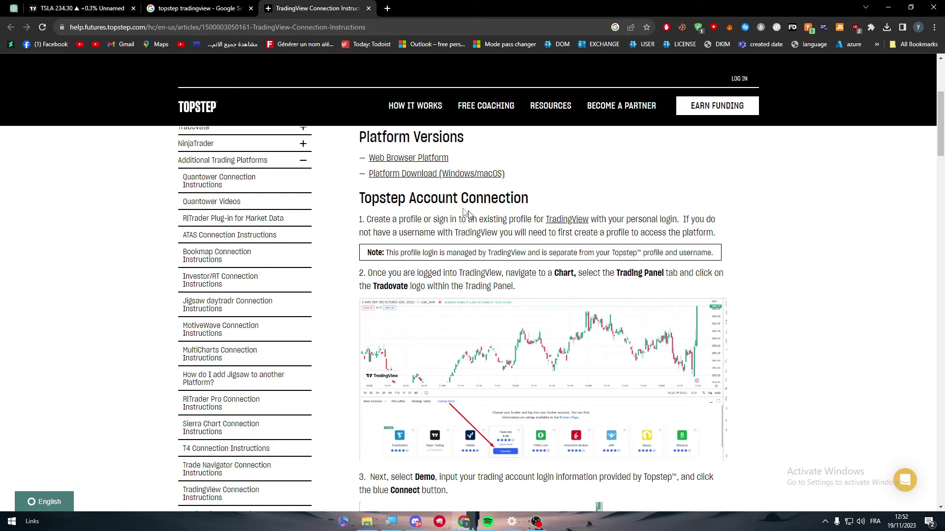
Step: Return to the TSLA chart tab and scroll through the broker grid
{"action": "left_click", "coordinate": [78, 9]}
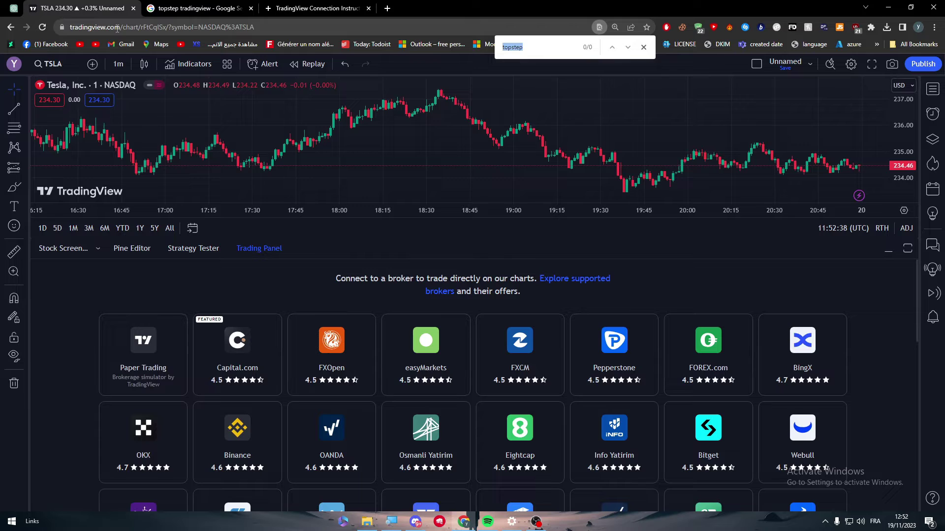
{"action": "left_click", "coordinate": [315, 9]}
{"action": "left_click", "coordinate": [78, 8]}
{"action": "left_click_drag", "start_coordinate": [918, 324], "coordinate": [920, 464]}
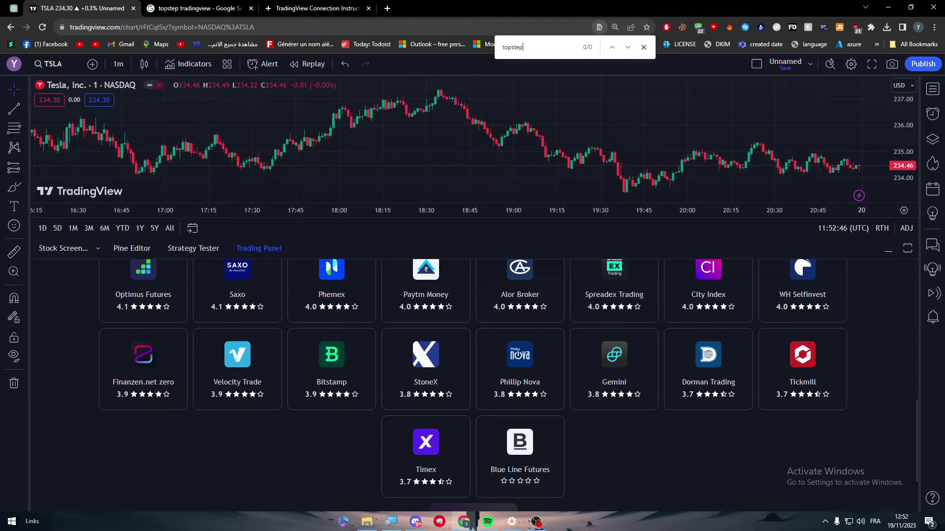
Step: Find Tradovate by searching 'trad' on the page and open its connection login
{"action": "type", "text": "tra"}
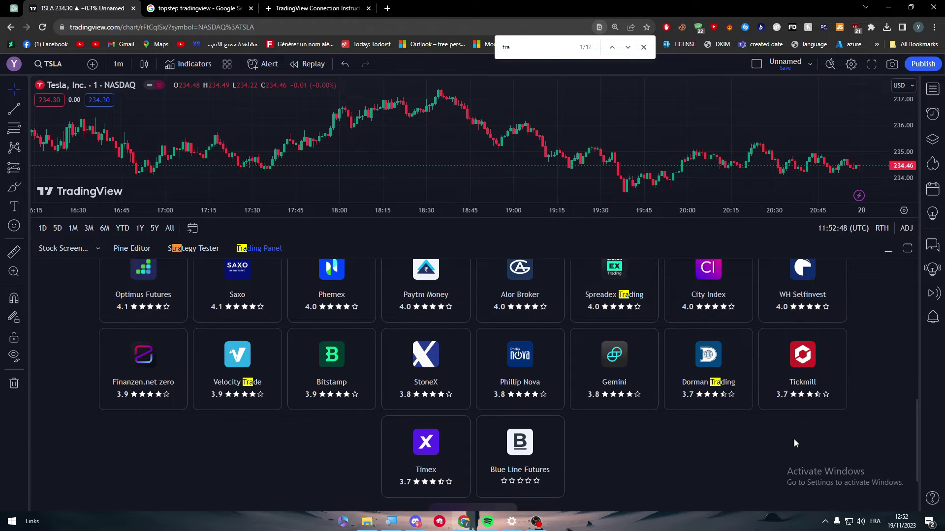
{"action": "type", "text": "d"}
{"action": "left_click", "coordinate": [614, 49]}
{"action": "mouse_move", "coordinate": [915, 441]}
{"action": "left_mouse_down"}
{"action": "mouse_move", "coordinate": [917, 288]}
{"action": "mouse_move", "coordinate": [914, 302]}
{"action": "left_mouse_up"}
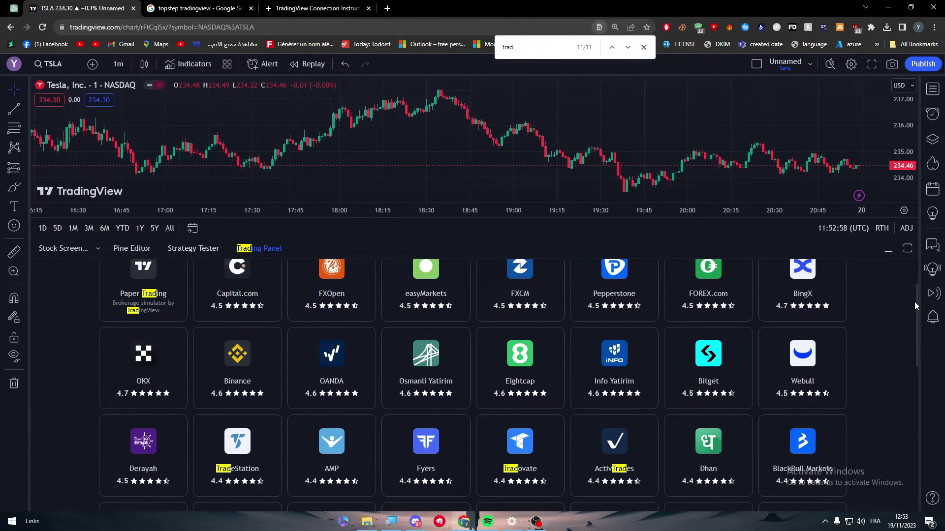
{"action": "scroll", "coordinate": [914, 303], "scroll_direction": "down", "scroll_amount": 2}
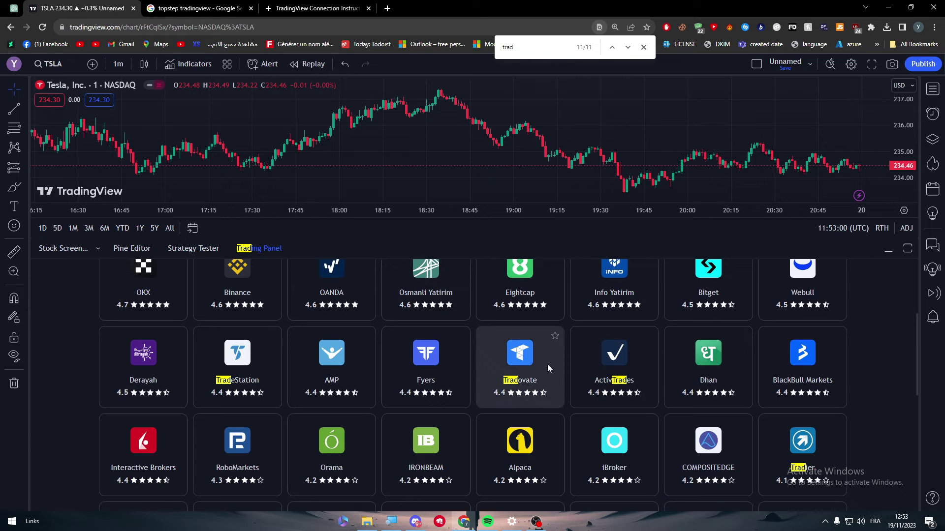
{"action": "left_click", "coordinate": [520, 366]}
Step: Toggle the Tradovate connection to Demo, back to Live, then close the find bar
{"action": "left_click", "coordinate": [479, 233]}
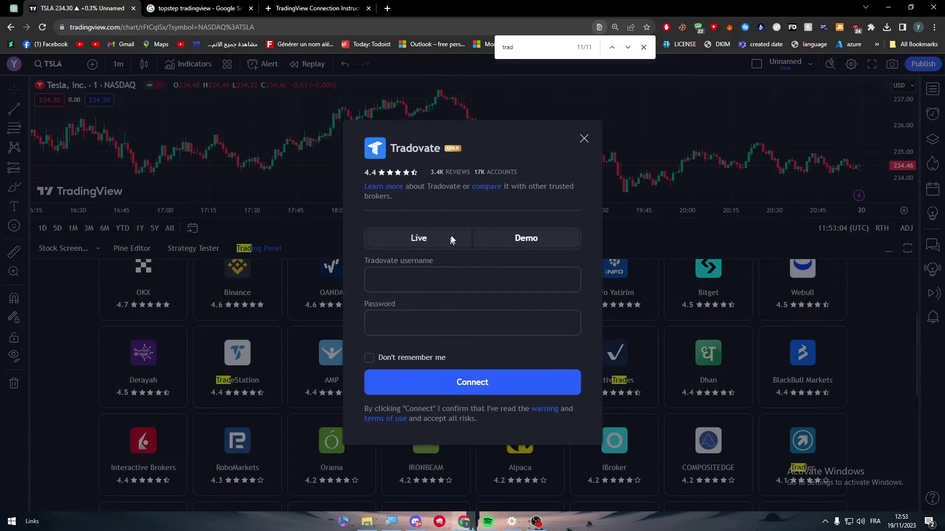
{"action": "left_click", "coordinate": [429, 236]}
{"action": "left_click", "coordinate": [646, 47]}
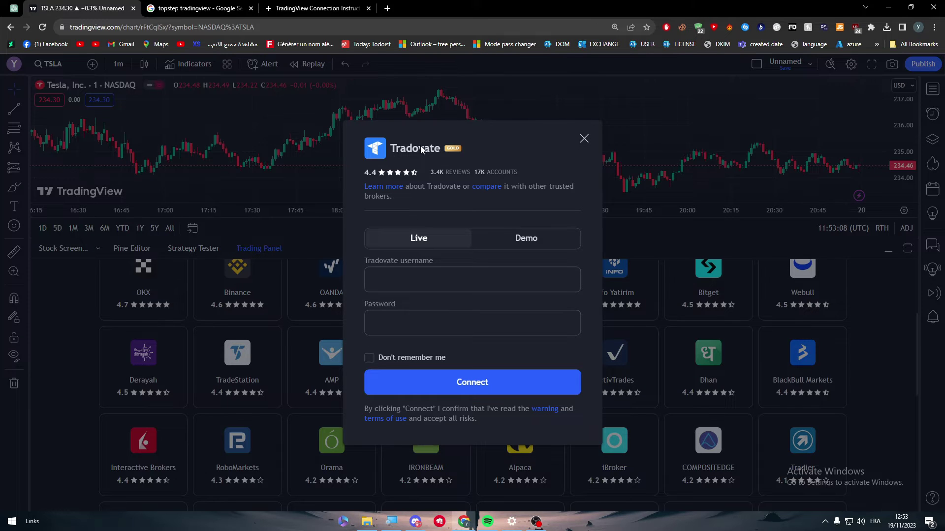
Step: Google 'tradovate' in a new tab and open the tradovate.com homepage from the results
{"action": "left_click", "coordinate": [386, 8]}
{"action": "type", "text": "tradovate"}
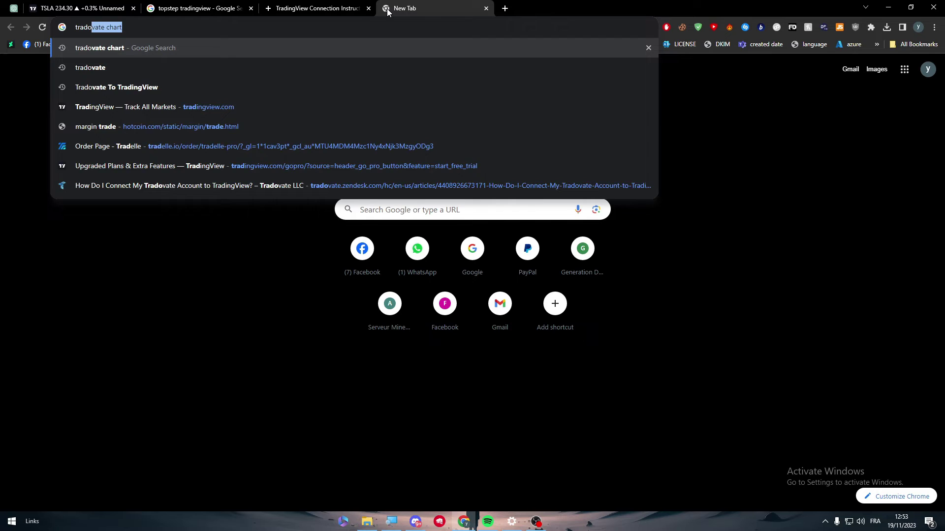
{"action": "key", "text": "BackSpace"}
{"action": "key", "text": "Return"}
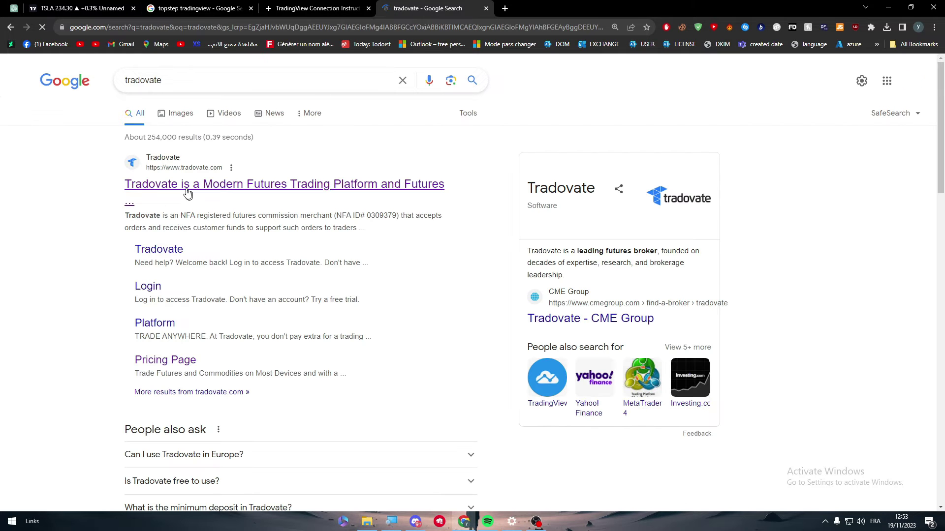
{"action": "left_click", "coordinate": [216, 182]}
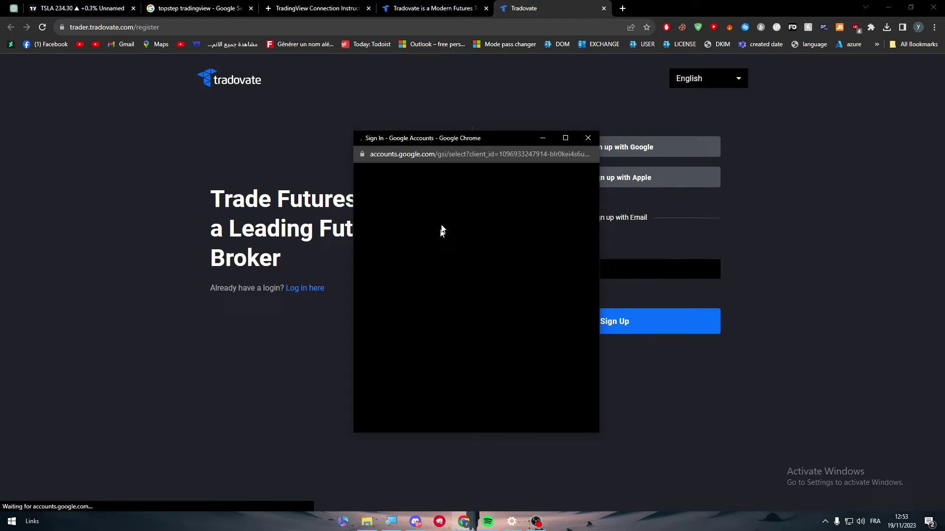
Step: Sign up to Tradovate with the Google account and accept the Terms and Conditions
{"action": "left_click", "coordinate": [452, 255]}
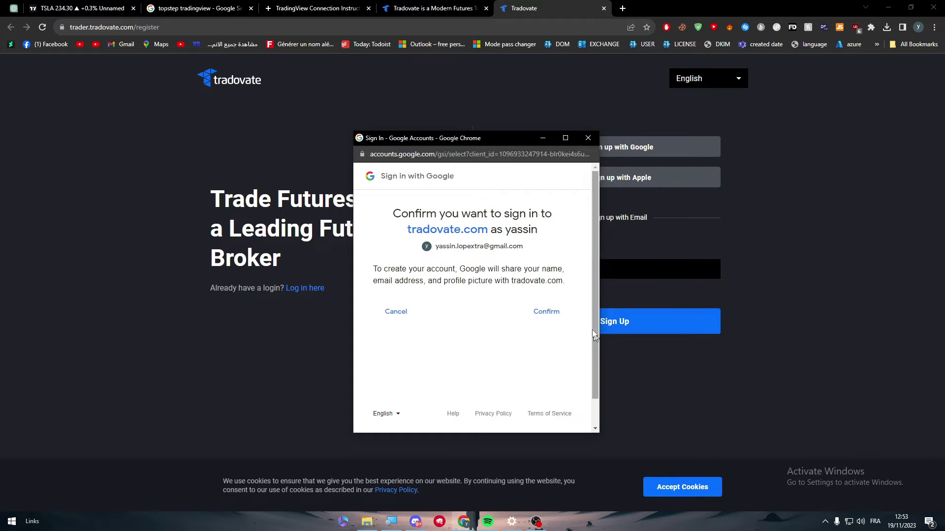
{"action": "left_click", "coordinate": [559, 319]}
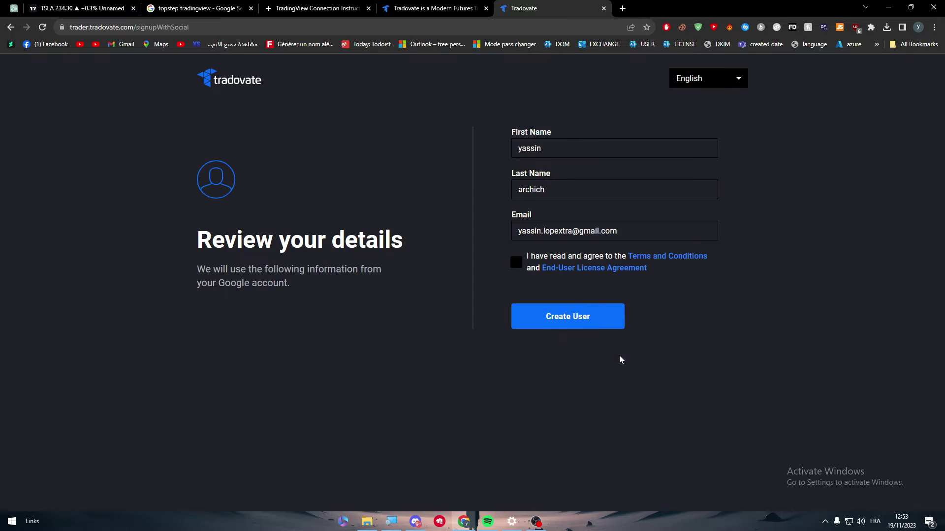
{"action": "left_click", "coordinate": [516, 263]}
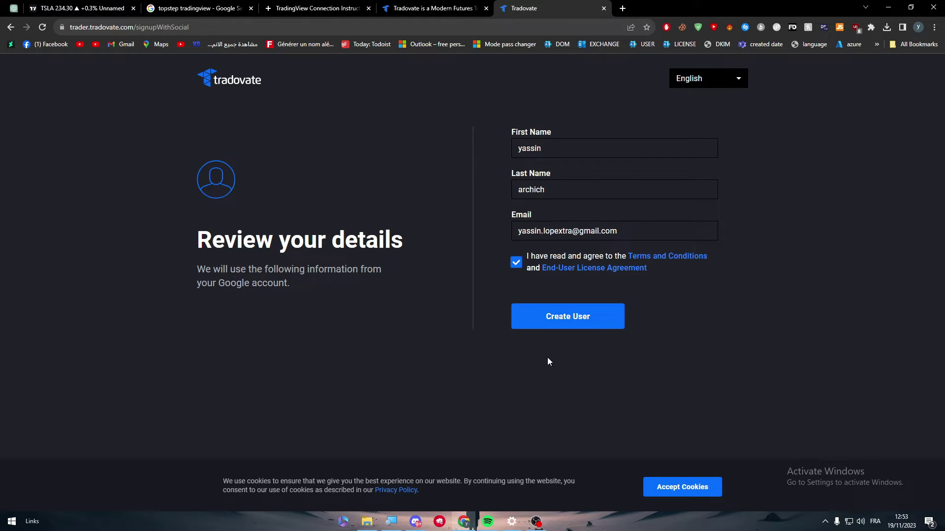
Step: Attempt Create User, then go to the login page after the username-registered error
{"action": "left_click", "coordinate": [674, 486]}
{"action": "left_click", "coordinate": [571, 315]}
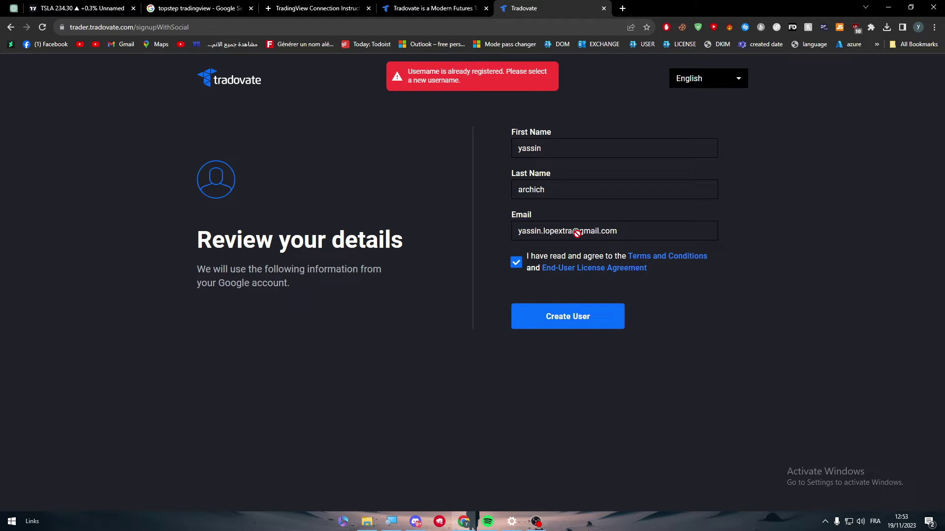
{"action": "left_click", "coordinate": [220, 79]}
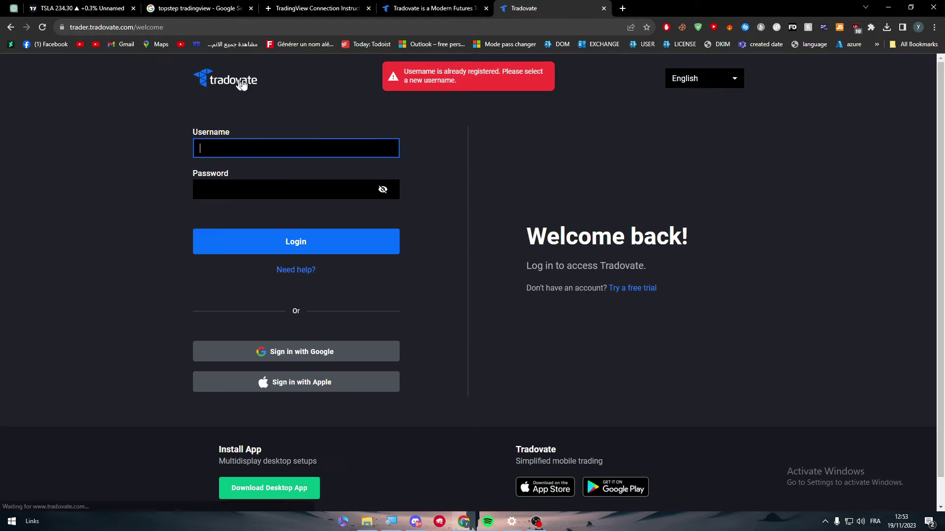
Step: Check the Gmail inbox in a new tab, then go back to the Tradovate login page
{"action": "left_click", "coordinate": [623, 9]}
{"action": "left_click", "coordinate": [851, 70]}
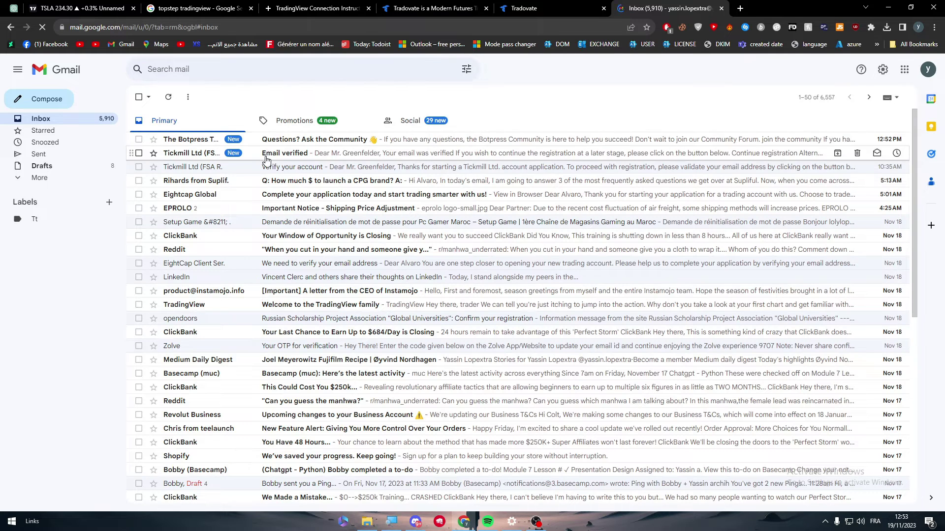
{"action": "left_click", "coordinate": [550, 15]}
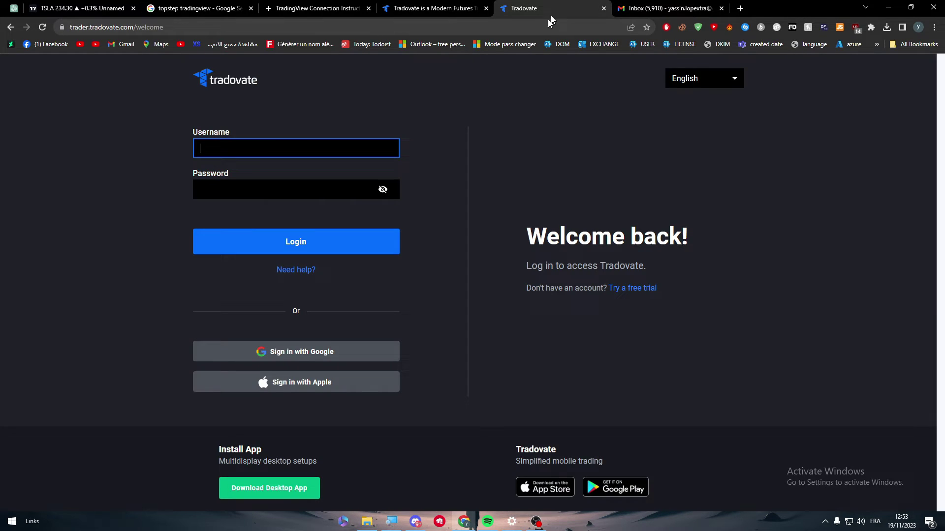
Step: Sign in to Tradovate with Google, then cycle back to the TradingView tab
{"action": "left_click", "coordinate": [330, 356]}
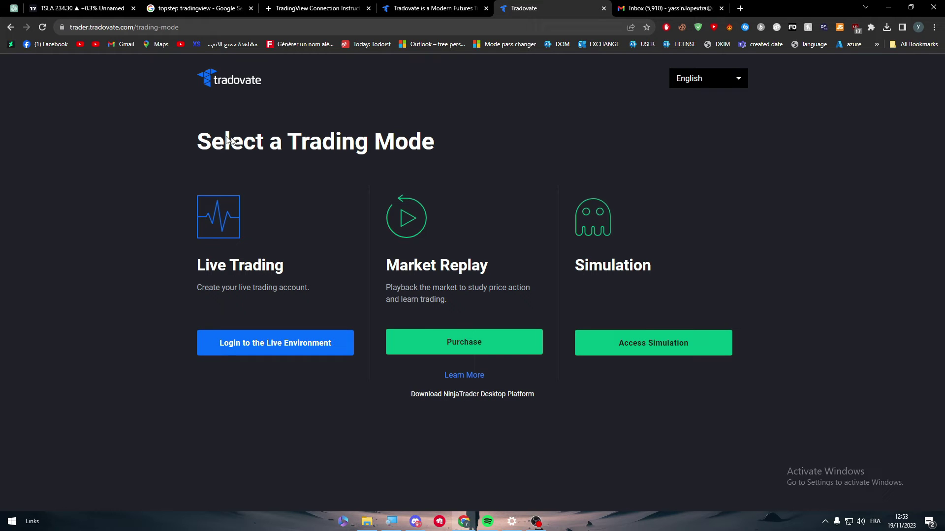
{"action": "left_click", "coordinate": [221, 82]}
{"action": "key", "text": "ctrl+shift+Tab"}
{"action": "key", "text": "ctrl+shift+Tab"}
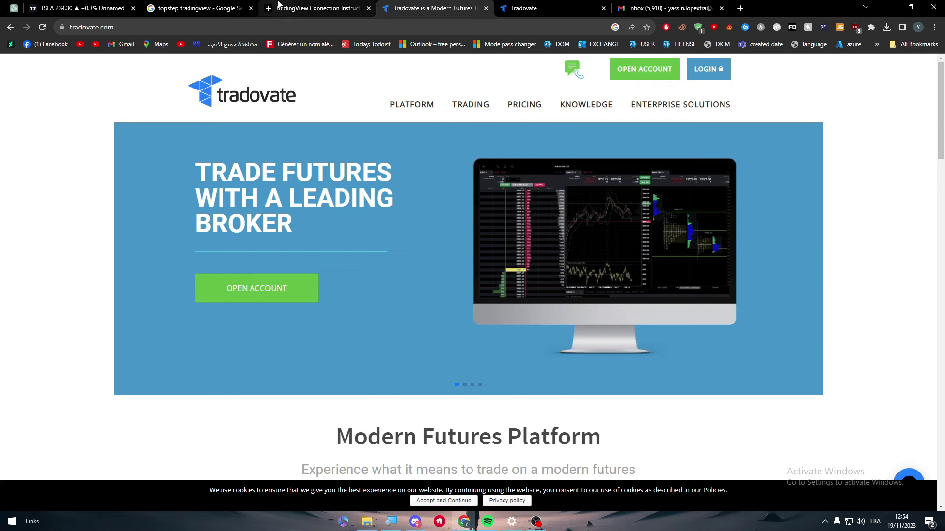
{"action": "key", "text": "ctrl+shift+Tab"}
{"action": "key", "text": "ctrl+shift+Tab"}
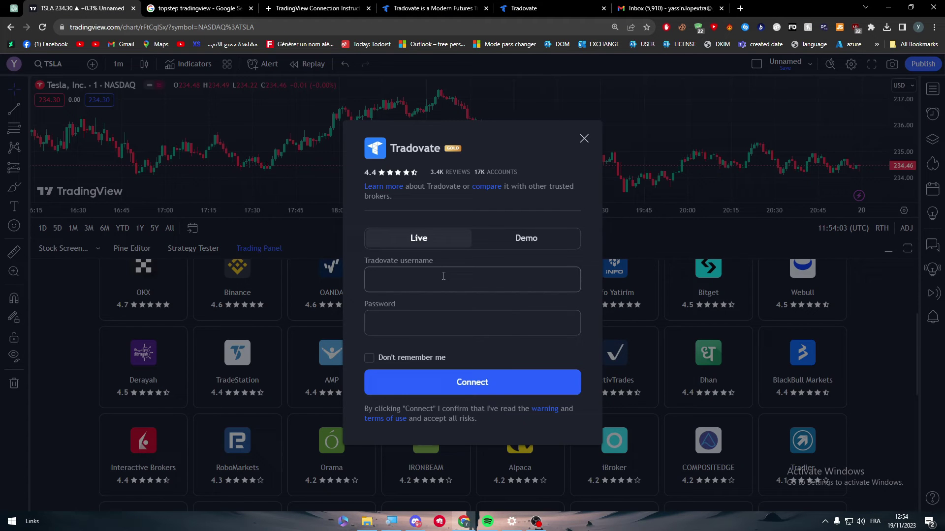
Step: Log in with the saved Tradovate username, unremembered; after the incorrect-password error, close the form
{"action": "left_click", "coordinate": [444, 276]}
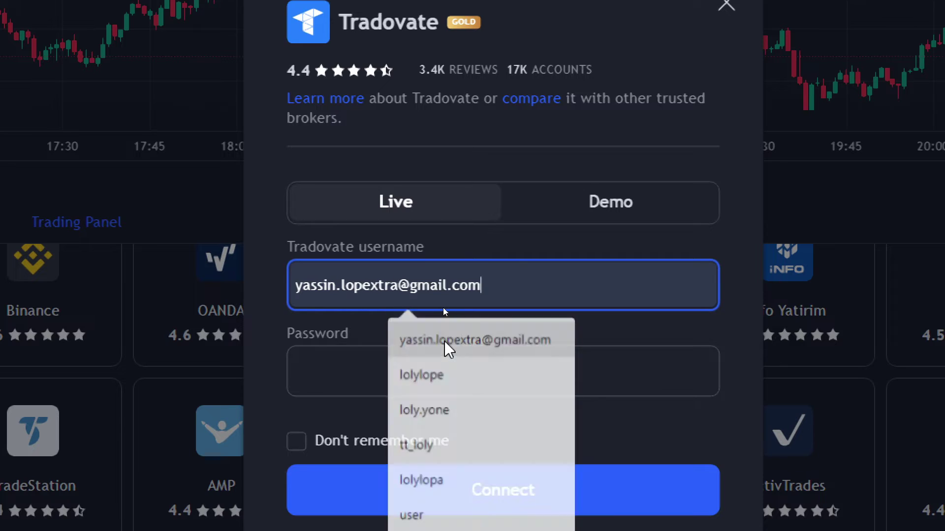
{"action": "left_click", "coordinate": [449, 345]}
{"action": "left_click", "coordinate": [327, 308]}
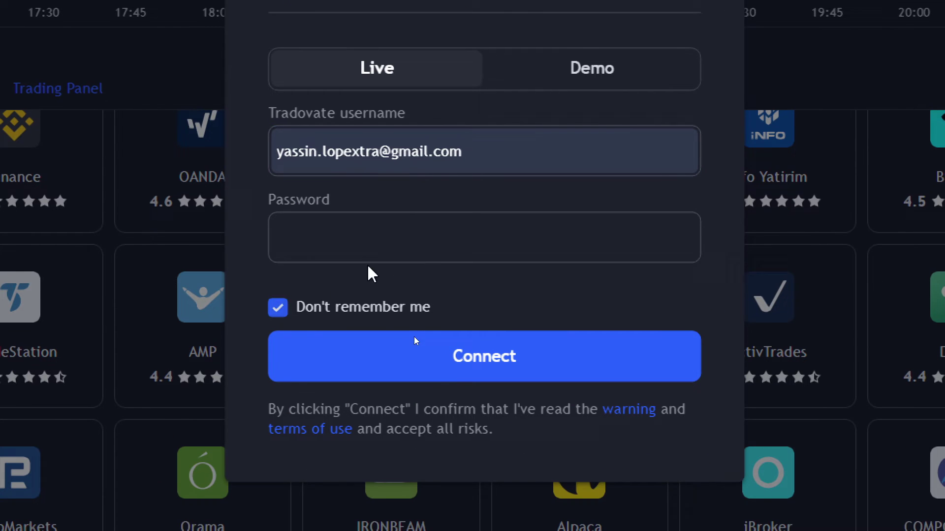
{"action": "left_click", "coordinate": [386, 235]}
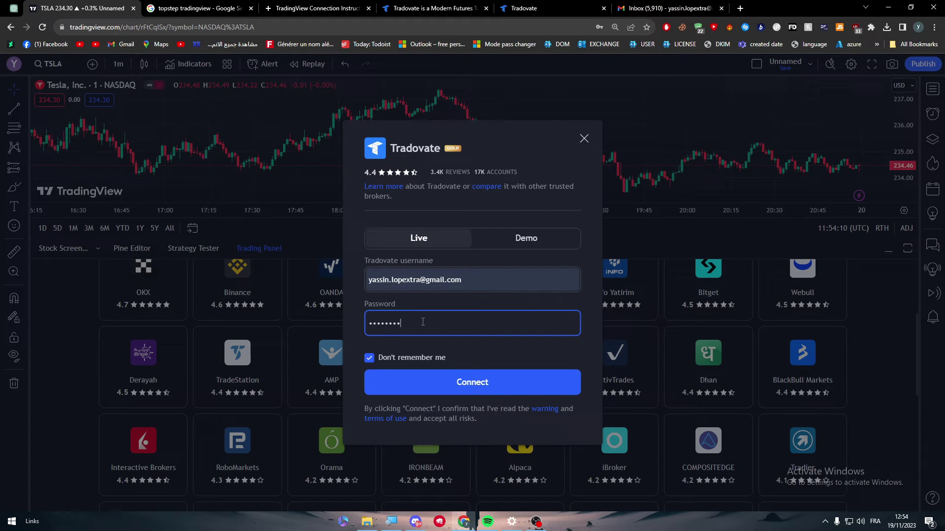
{"action": "key", "text": "Return"}
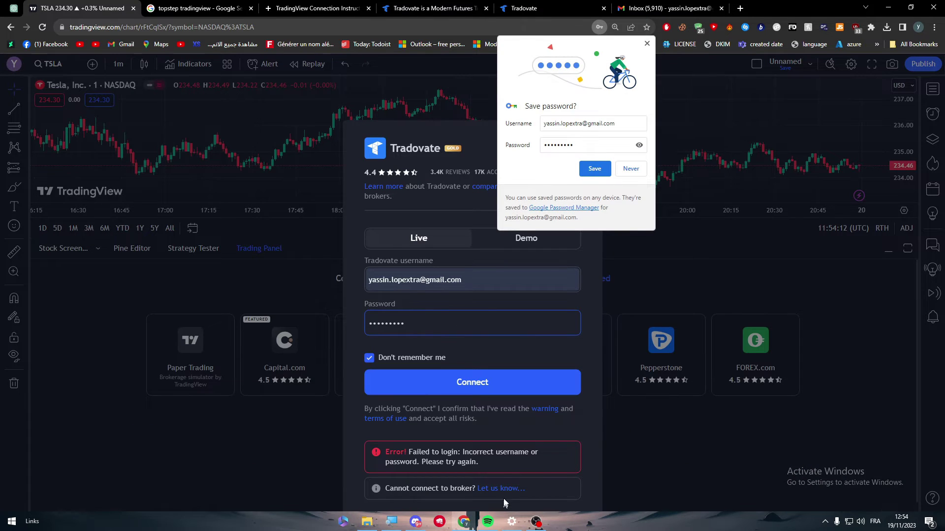
{"action": "left_click", "coordinate": [647, 43]}
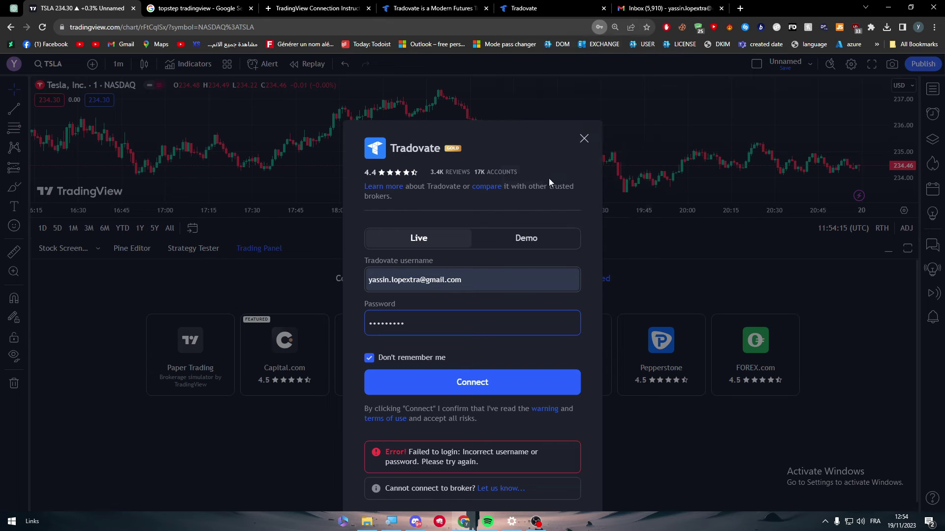
{"action": "left_click", "coordinate": [584, 138]}
{"action": "mouse_move", "coordinate": [476, 201]}
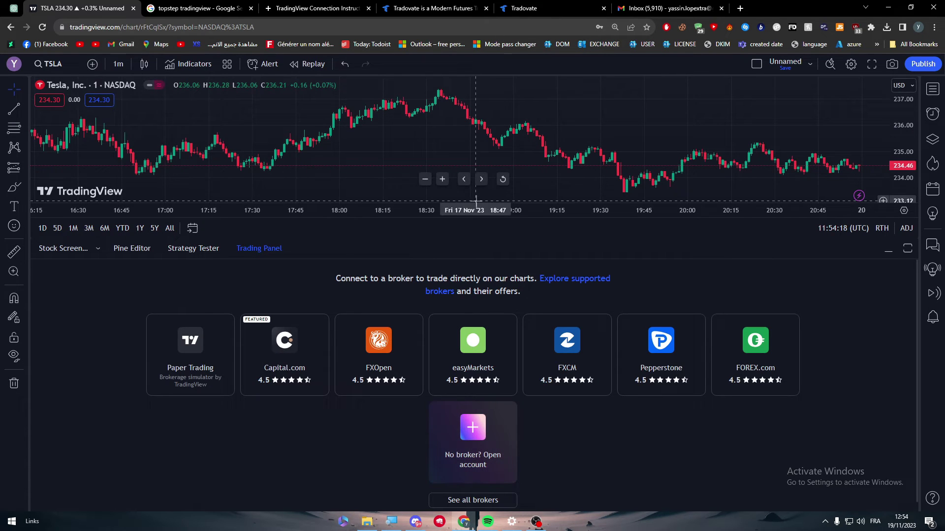
Step: Scroll through the Topstep help article on connecting TradingView
{"action": "left_click", "coordinate": [315, 8]}
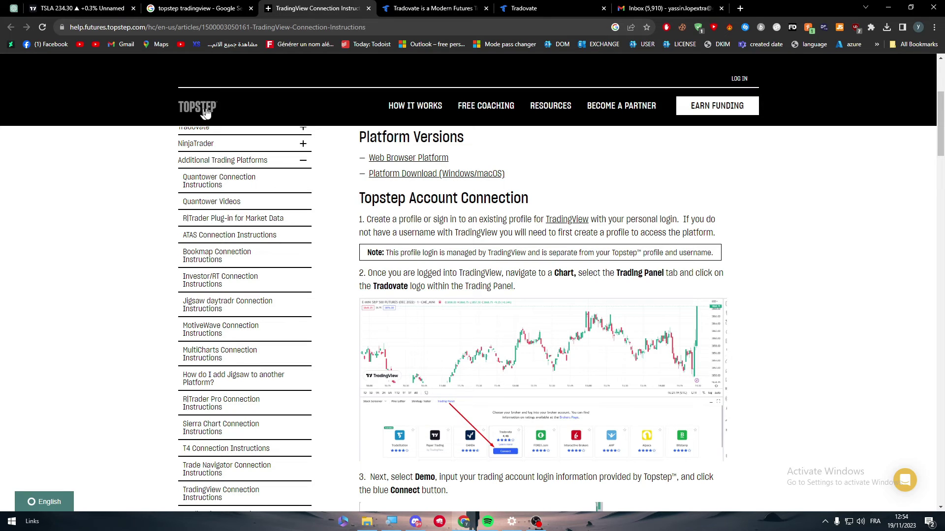
{"action": "left_click_drag", "start_coordinate": [941, 99], "coordinate": [930, 185]}
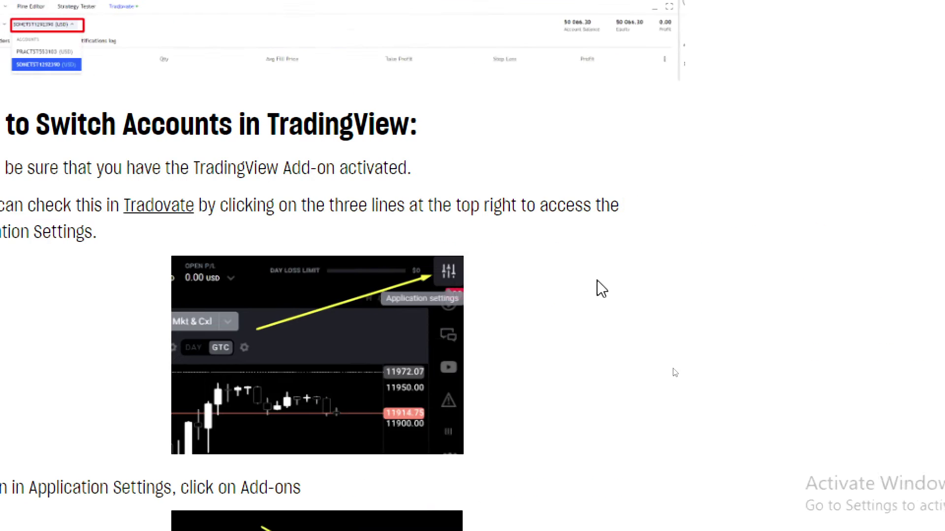
{"action": "scroll", "coordinate": [424, 418], "scroll_direction": "down", "scroll_amount": 1}
{"action": "scroll", "coordinate": [446, 352], "scroll_direction": "down", "scroll_amount": 2}
{"action": "scroll", "coordinate": [482, 325], "scroll_direction": "down", "scroll_amount": 4}
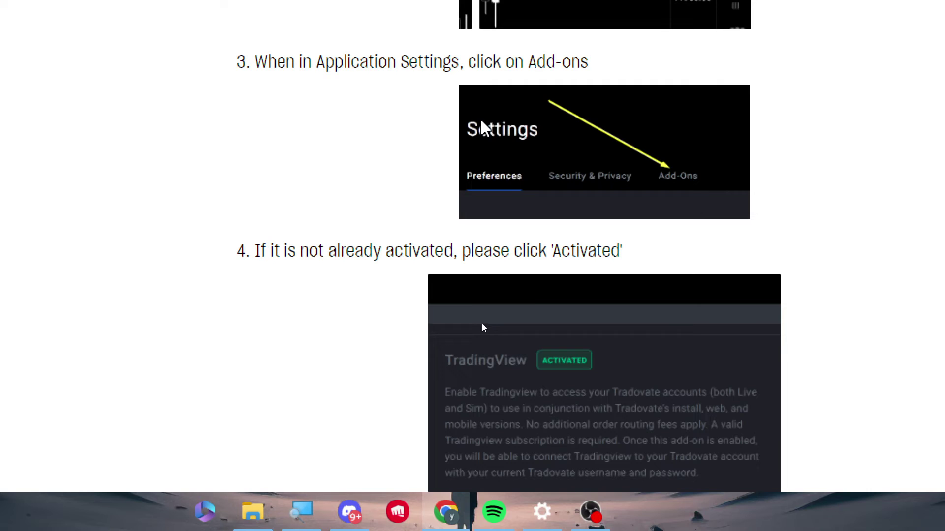
{"action": "scroll", "coordinate": [386, 284], "scroll_direction": "down", "scroll_amount": 1}
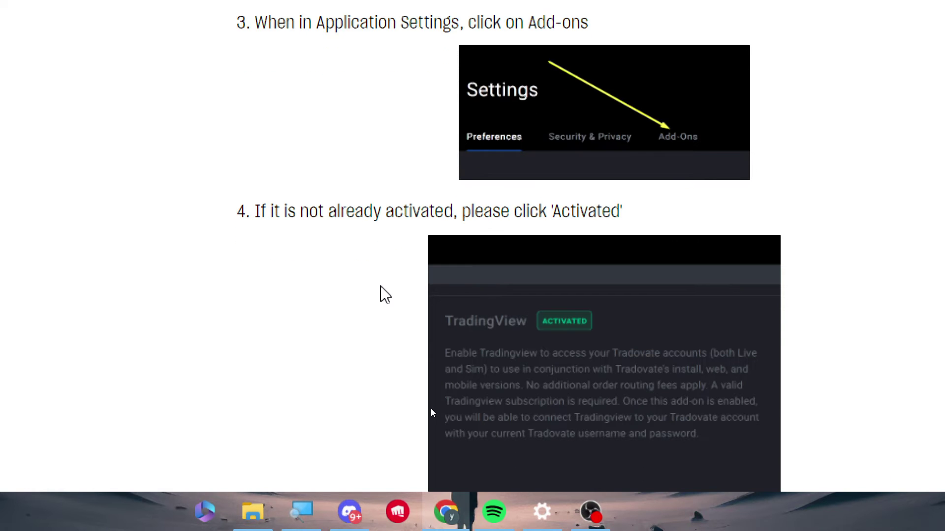
{"action": "scroll", "coordinate": [390, 285], "scroll_direction": "down", "scroll_amount": 2}
{"action": "scroll", "coordinate": [433, 256], "scroll_direction": "down", "scroll_amount": 5}
{"action": "scroll", "coordinate": [541, 354], "scroll_direction": "down", "scroll_amount": 1}
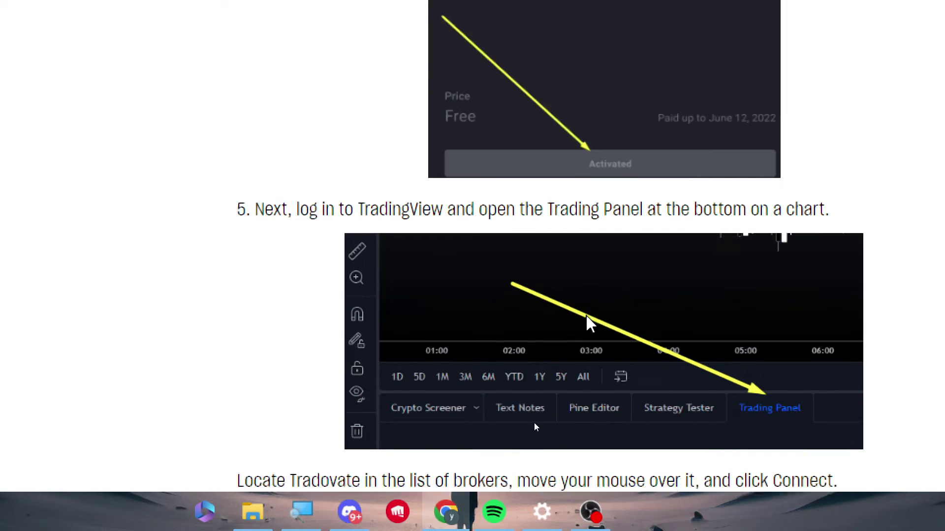
{"action": "scroll", "coordinate": [588, 325], "scroll_direction": "down", "scroll_amount": 6}
{"action": "scroll", "coordinate": [535, 380], "scroll_direction": "down", "scroll_amount": 1}
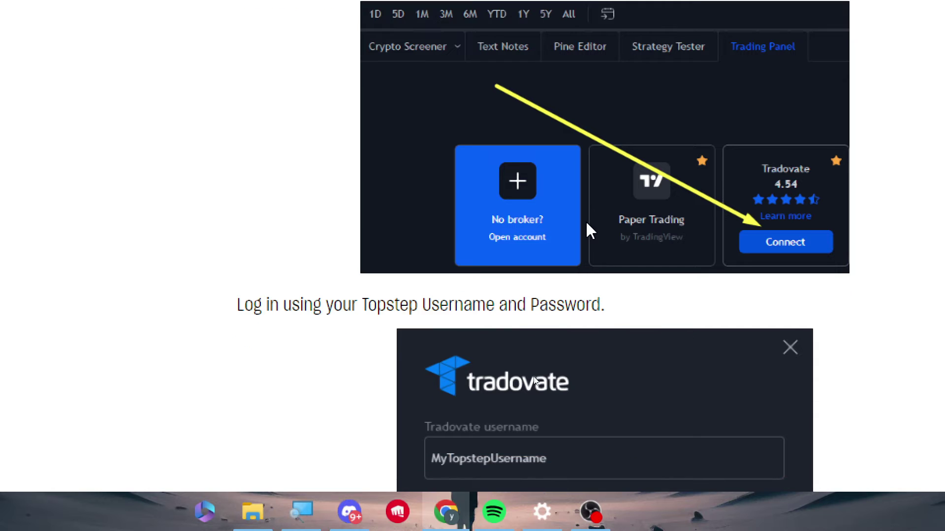
{"action": "scroll", "coordinate": [503, 283], "scroll_direction": "down", "scroll_amount": 5}
{"action": "scroll", "coordinate": [465, 374], "scroll_direction": "down", "scroll_amount": 1}
{"action": "scroll", "coordinate": [452, 375], "scroll_direction": "down", "scroll_amount": 1}
{"action": "scroll", "coordinate": [496, 346], "scroll_direction": "down", "scroll_amount": 10}
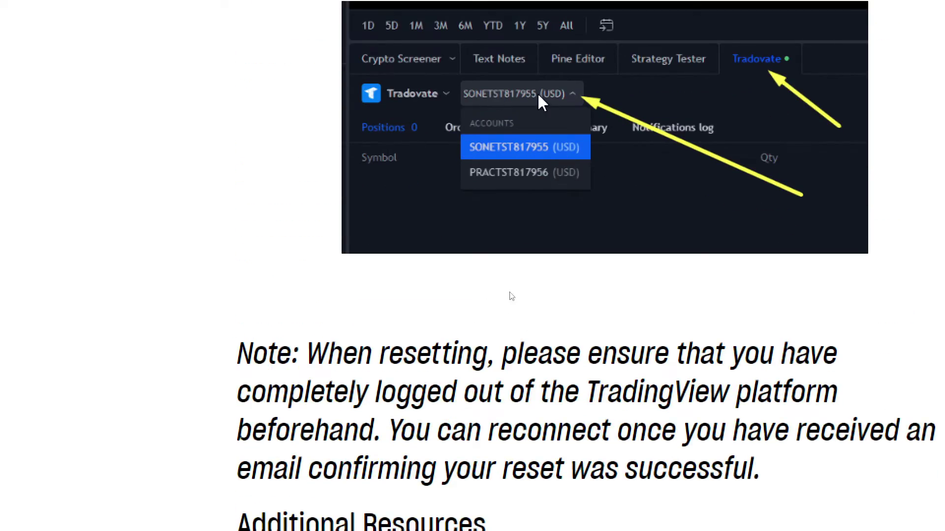
{"action": "scroll", "coordinate": [488, 310], "scroll_direction": "down", "scroll_amount": 1}
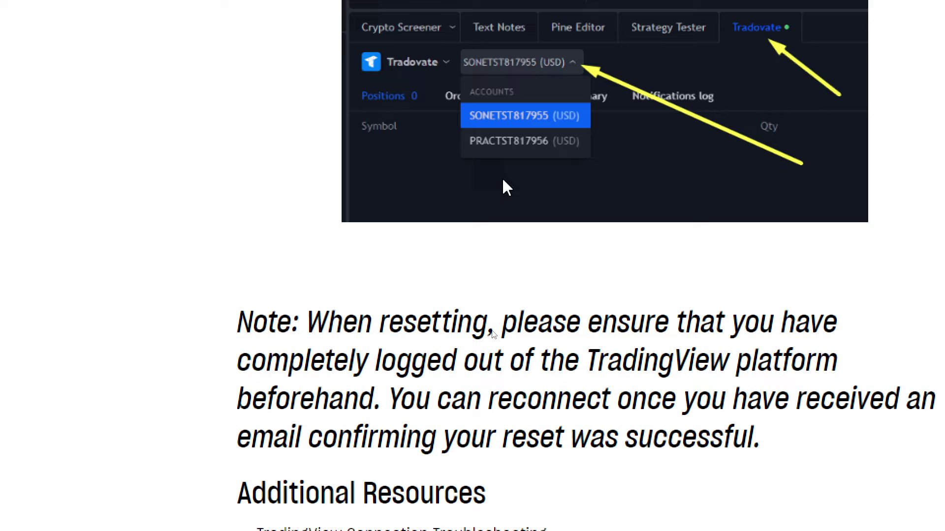
Step: Reach Additional Resources, then go back to the TSLA chart and stretch its time scale
{"action": "scroll", "coordinate": [493, 334], "scroll_direction": "down", "scroll_amount": 1}
{"action": "scroll", "coordinate": [493, 334], "scroll_direction": "down", "scroll_amount": 3}
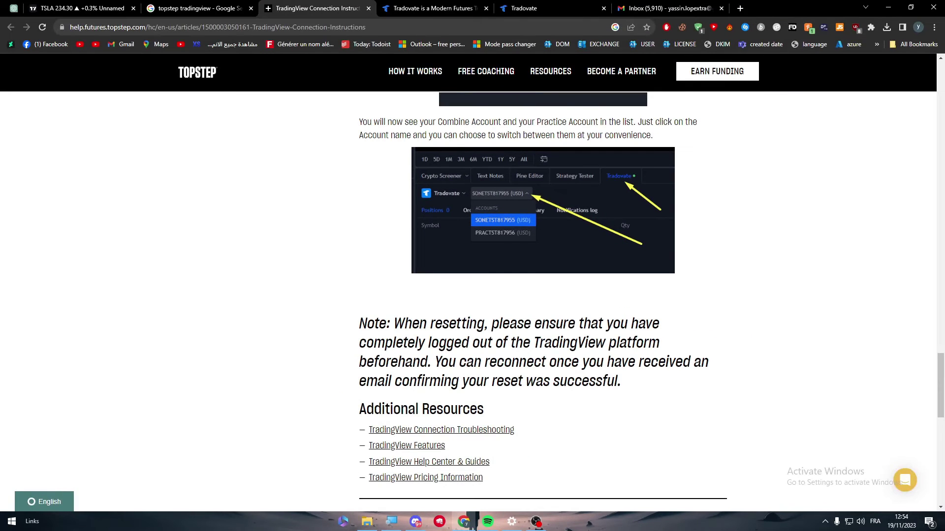
{"action": "left_click", "coordinate": [79, 8]}
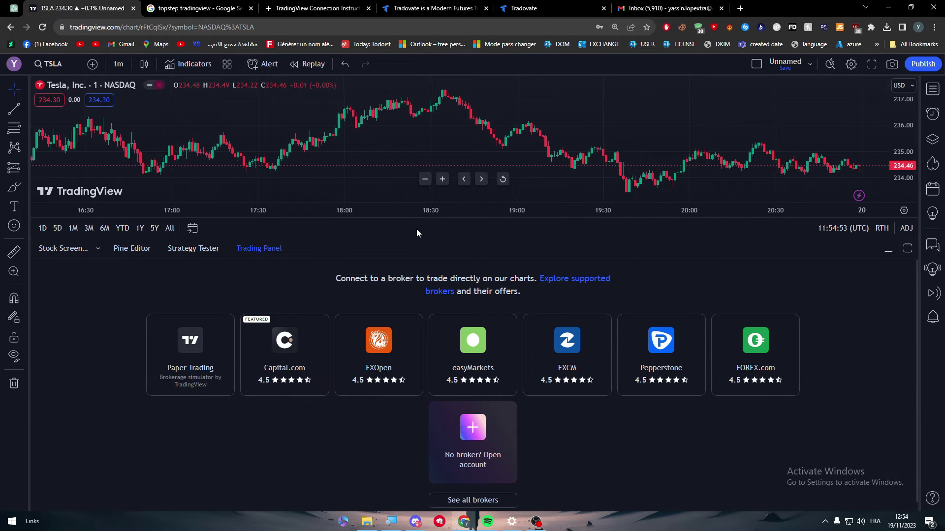
{"action": "left_click_drag", "start_coordinate": [417, 217], "coordinate": [380, 219]}
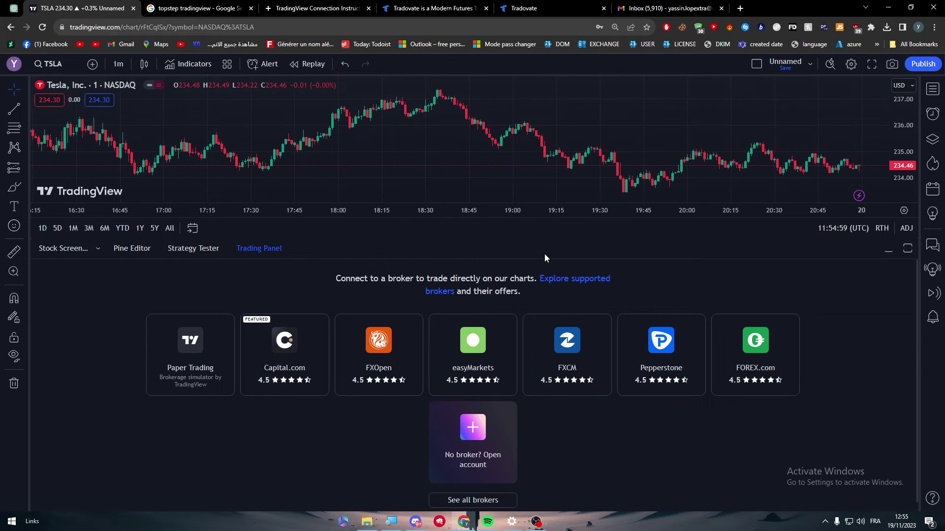
Step: Collapse the trading panel so the TSLA chart fills the window
{"action": "left_click", "coordinate": [888, 249]}
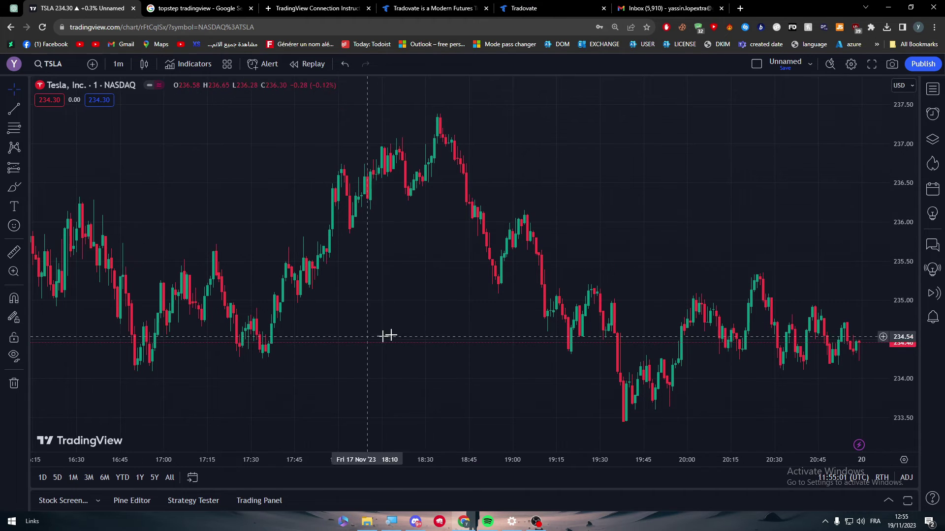
{"action": "scroll", "coordinate": [597, 264], "scroll_direction": "right", "scroll_amount": 4}
{"action": "scroll", "coordinate": [74, 146], "scroll_direction": "right", "scroll_amount": 1}
Step: Draw a near-horizontal trend line along the lows at about 233.9
{"action": "left_click", "coordinate": [14, 108]}
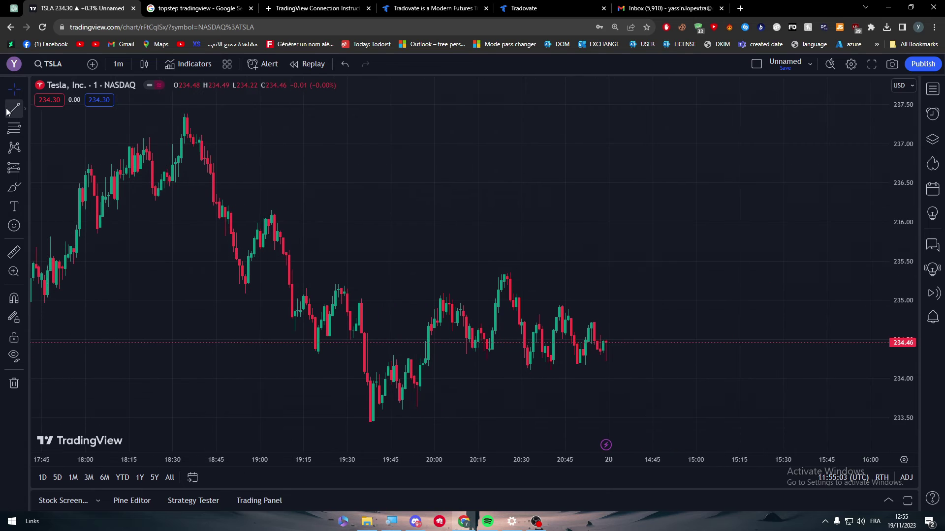
{"action": "left_click", "coordinate": [350, 388]}
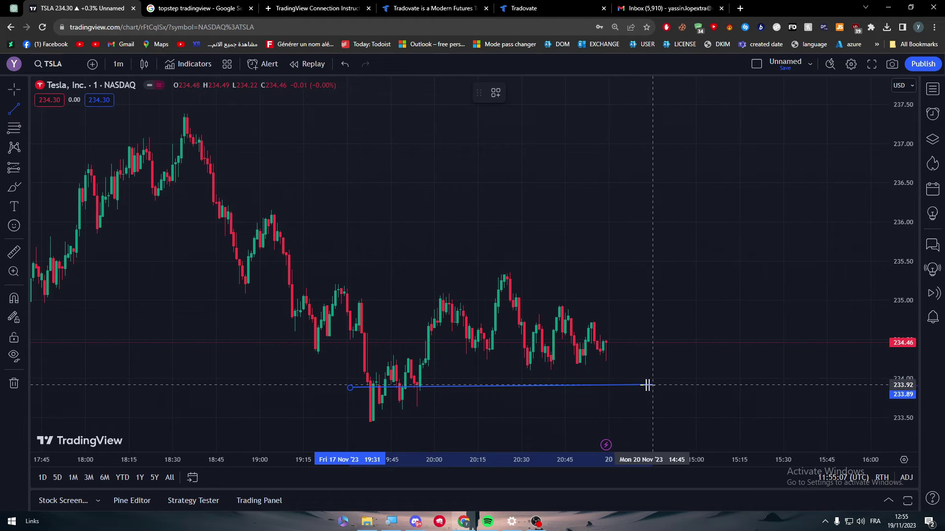
{"action": "left_click", "coordinate": [630, 389]}
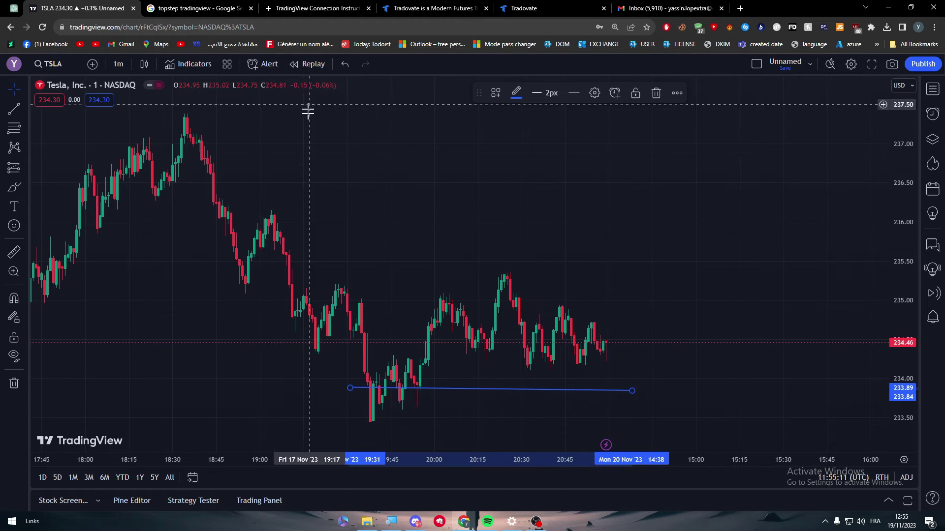
Step: Look over the Topstep homepage twice, returning each time to the TSLA chart with its trend line
{"action": "left_click", "coordinate": [321, 9]}
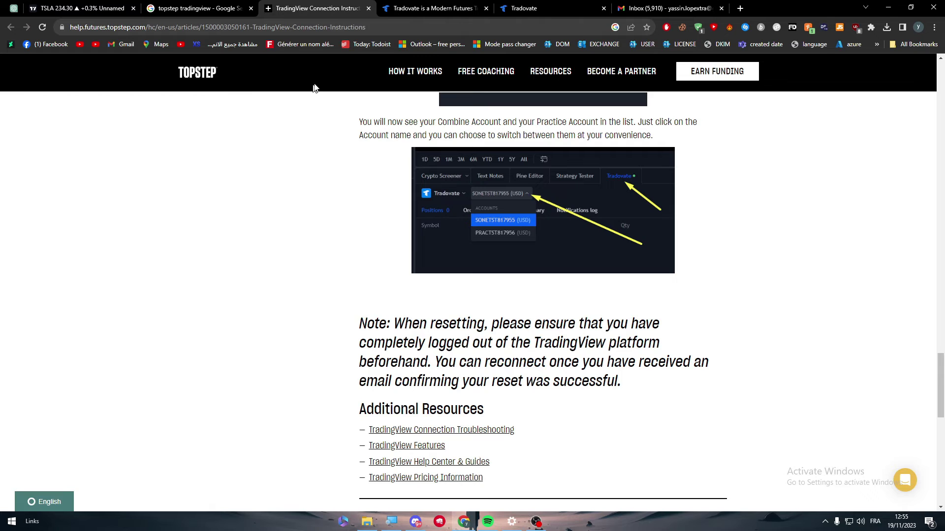
{"action": "left_click", "coordinate": [208, 74]}
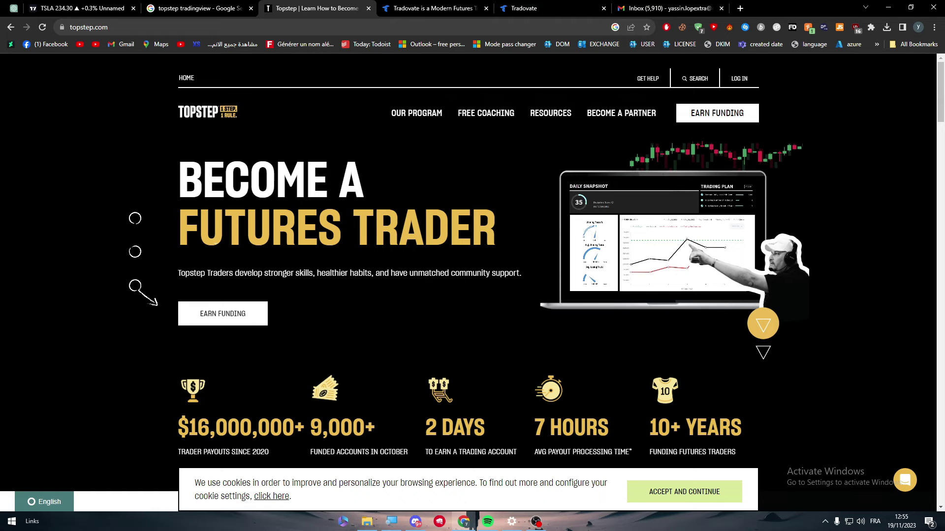
{"action": "left_click", "coordinate": [98, 8]}
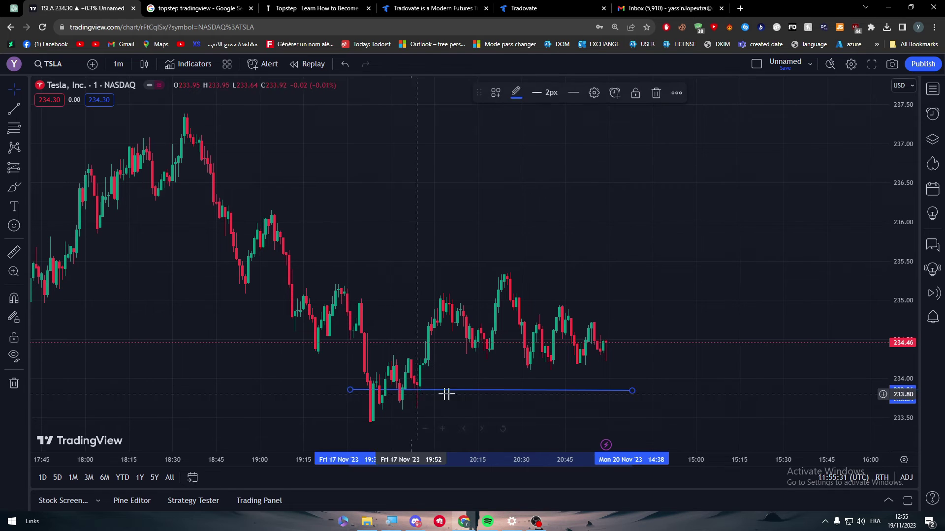
{"action": "left_click", "coordinate": [473, 399]}
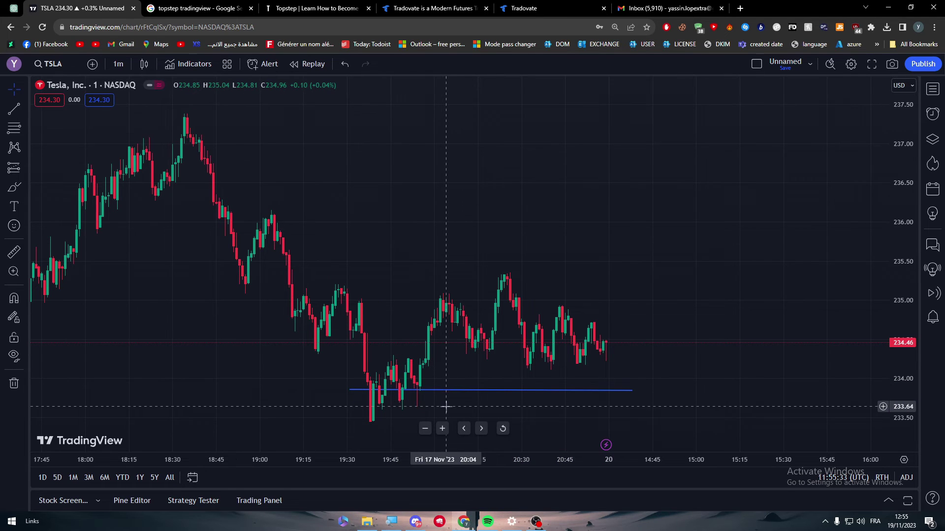
{"action": "left_click", "coordinate": [345, 7]}
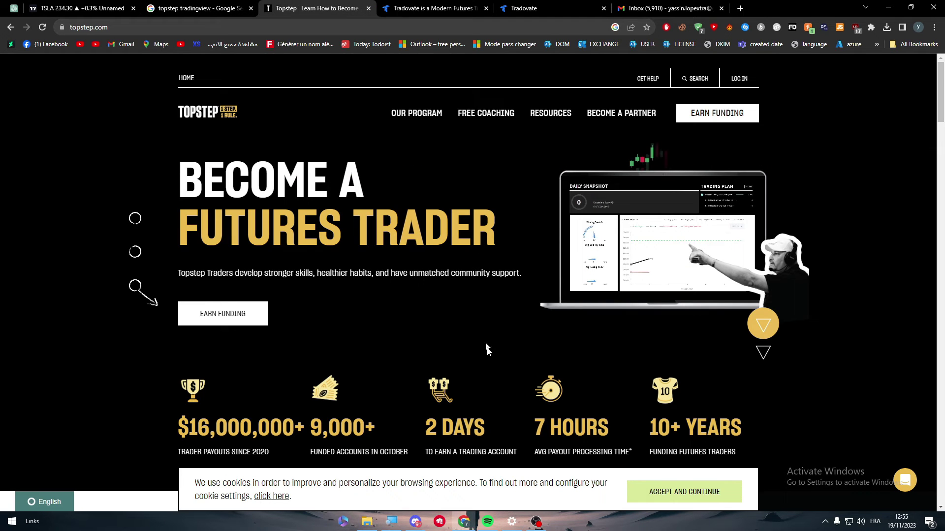
{"action": "left_click", "coordinate": [79, 8]}
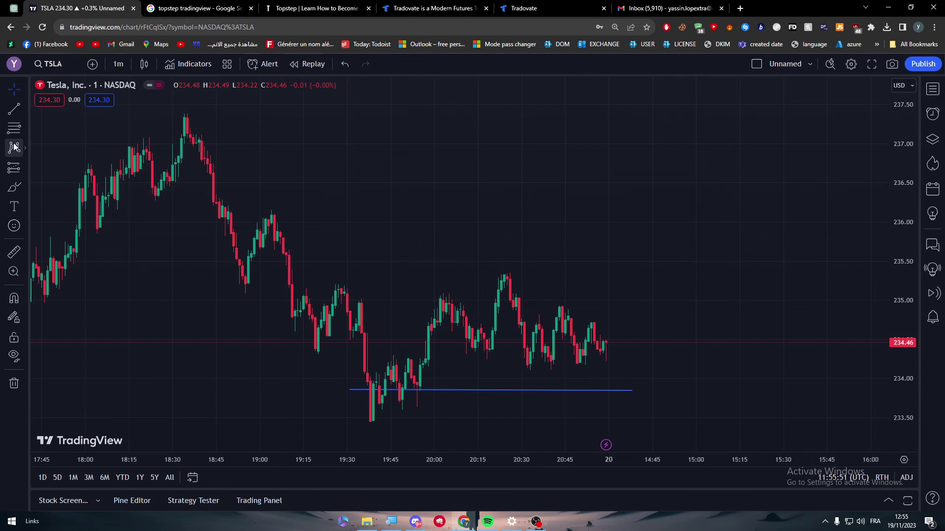
{"action": "left_click", "coordinate": [15, 146]}
{"action": "left_click", "coordinate": [303, 201]}
{"action": "left_click", "coordinate": [326, 383]}
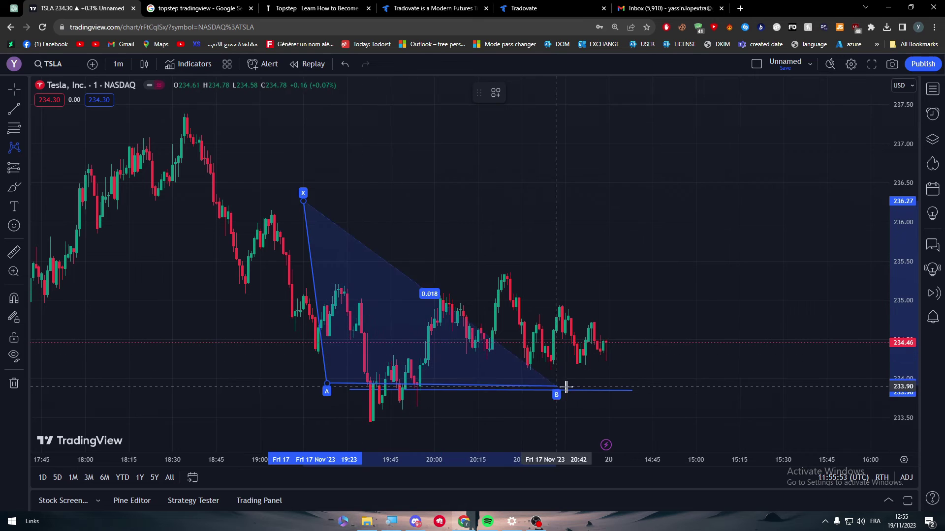
{"action": "left_click", "coordinate": [580, 387]}
{"action": "left_click", "coordinate": [623, 170]}
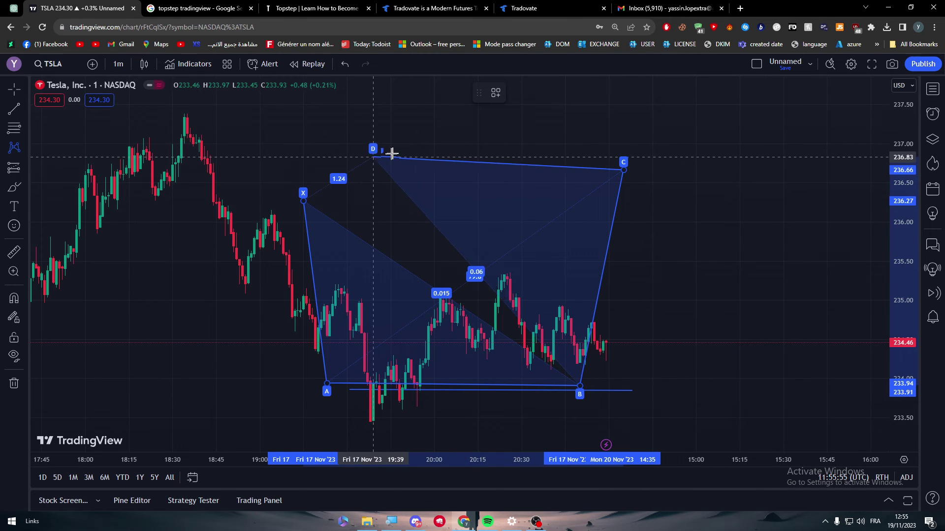
{"action": "left_click", "coordinate": [402, 152]}
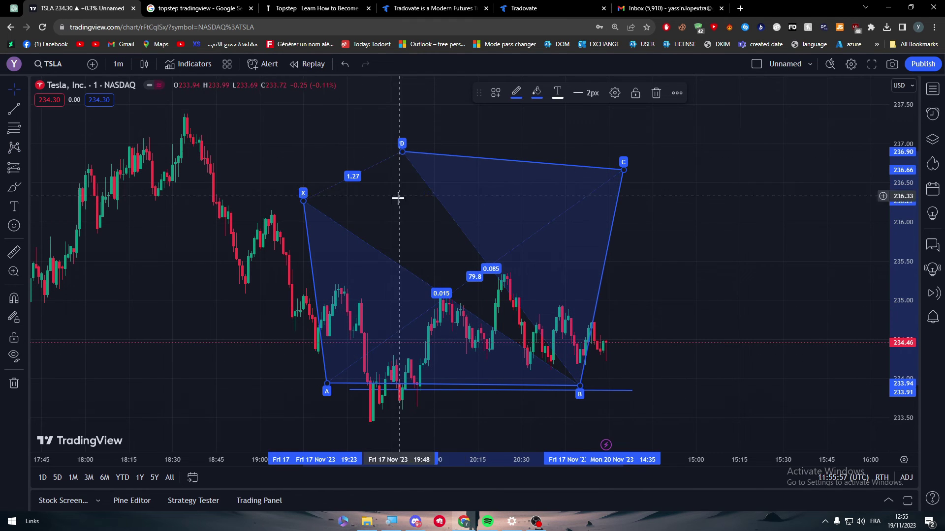
{"action": "scroll", "coordinate": [624, 232], "scroll_direction": "left", "scroll_amount": 3}
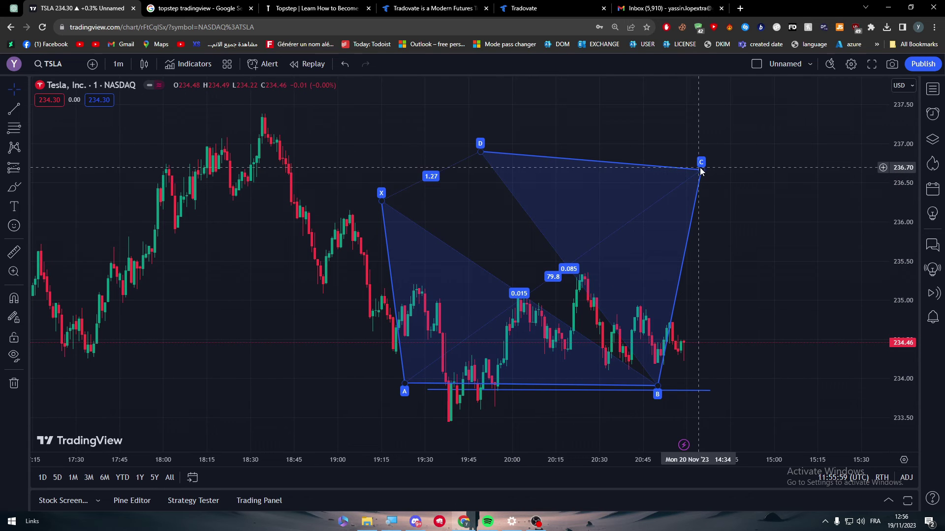
{"action": "left_click_drag", "start_coordinate": [702, 170], "coordinate": [608, 208]}
{"action": "key", "text": "Delete"}
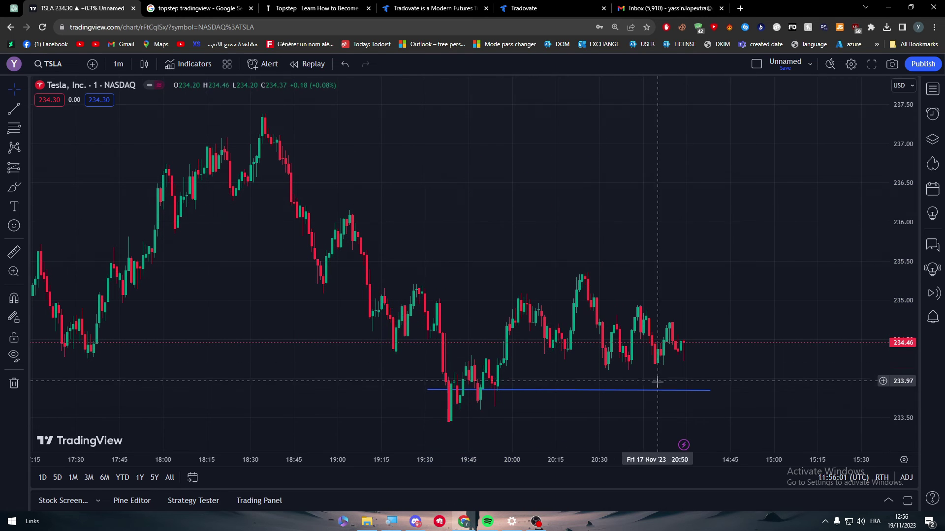
Step: Draw a Fibonacci retracement across the latest TSLA bars
{"action": "left_click", "coordinate": [20, 133]}
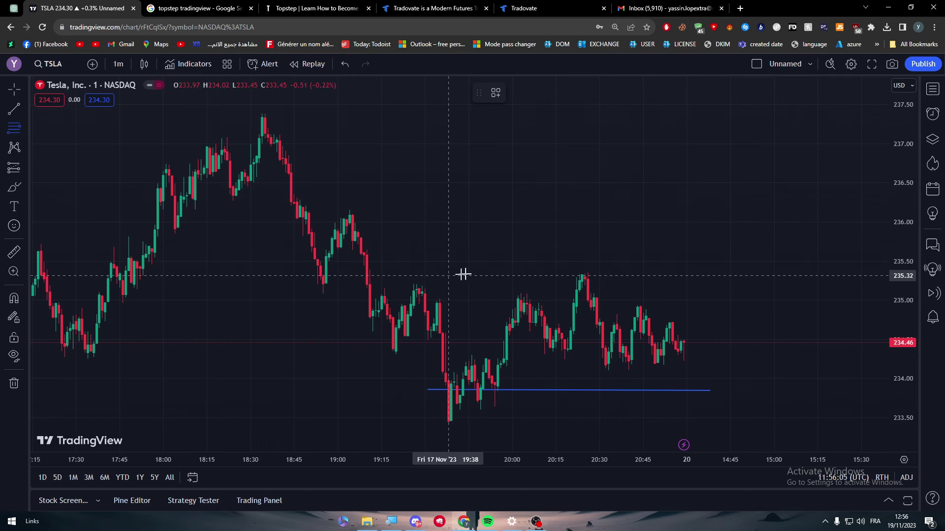
{"action": "left_click", "coordinate": [419, 256]}
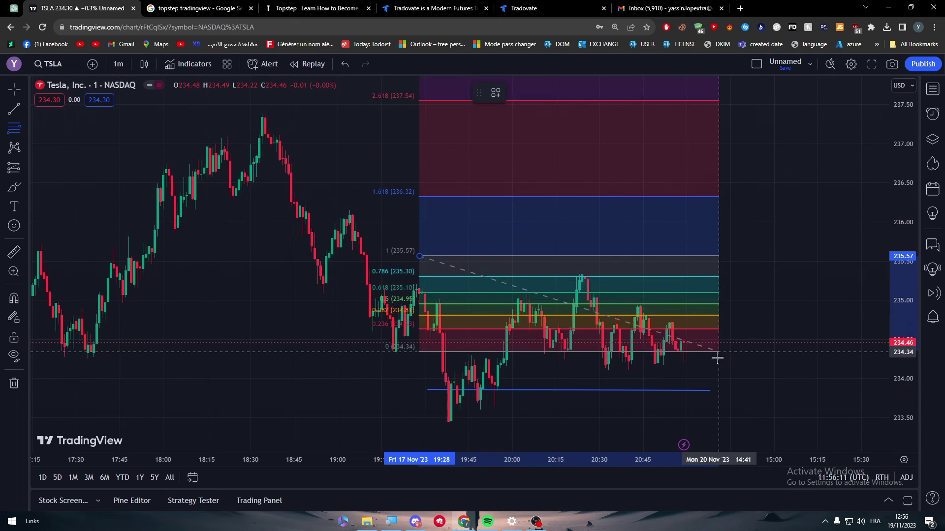
{"action": "left_click", "coordinate": [727, 391]}
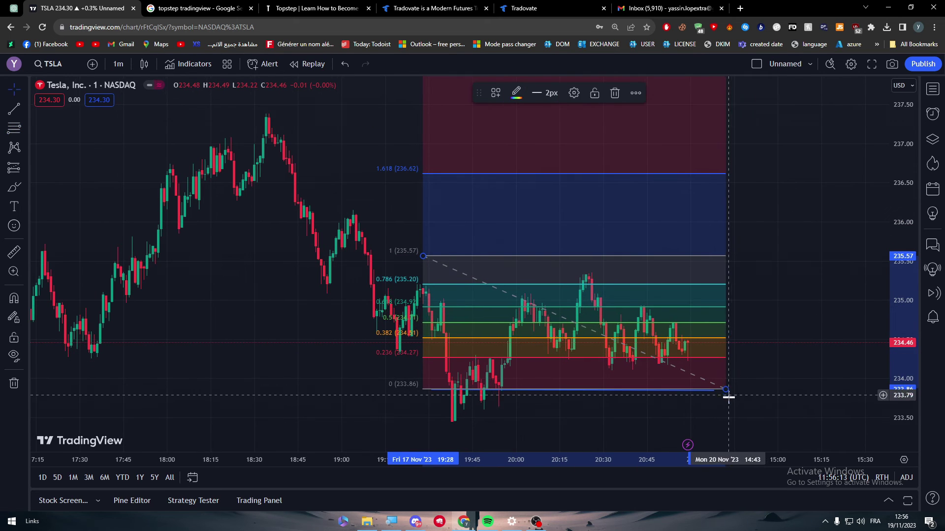
Step: Drag the retracement until it spans 234.82 down to 233.12
{"action": "left_click_drag", "start_coordinate": [609, 328], "coordinate": [624, 340]}
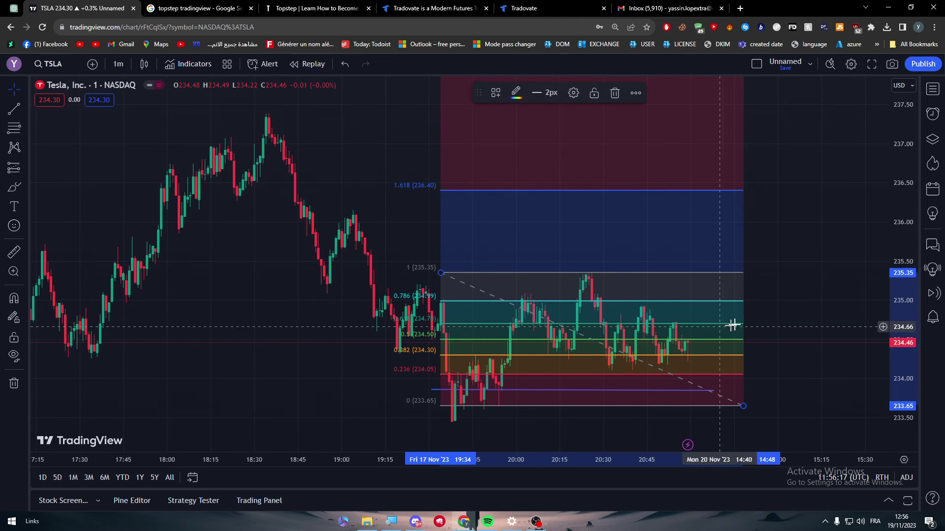
{"action": "left_click", "coordinate": [779, 318]}
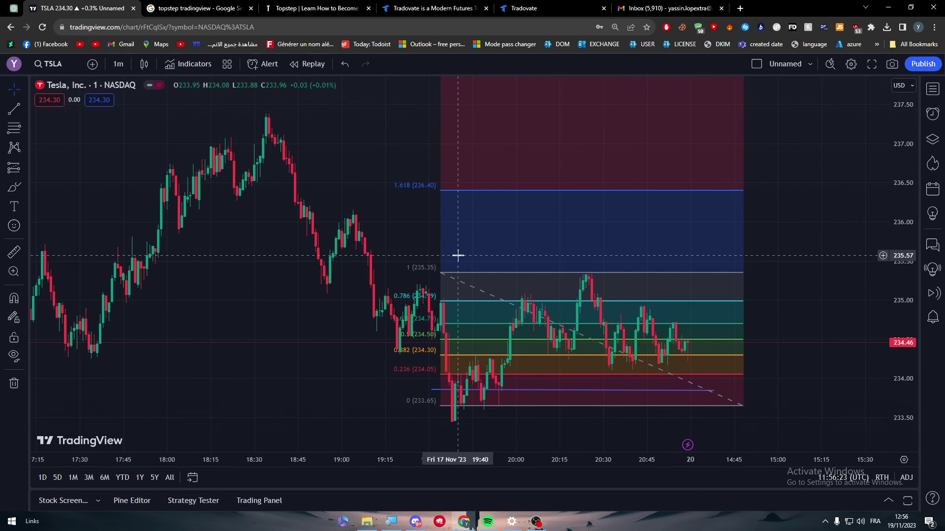
{"action": "left_click_drag", "start_coordinate": [458, 277], "coordinate": [491, 238]}
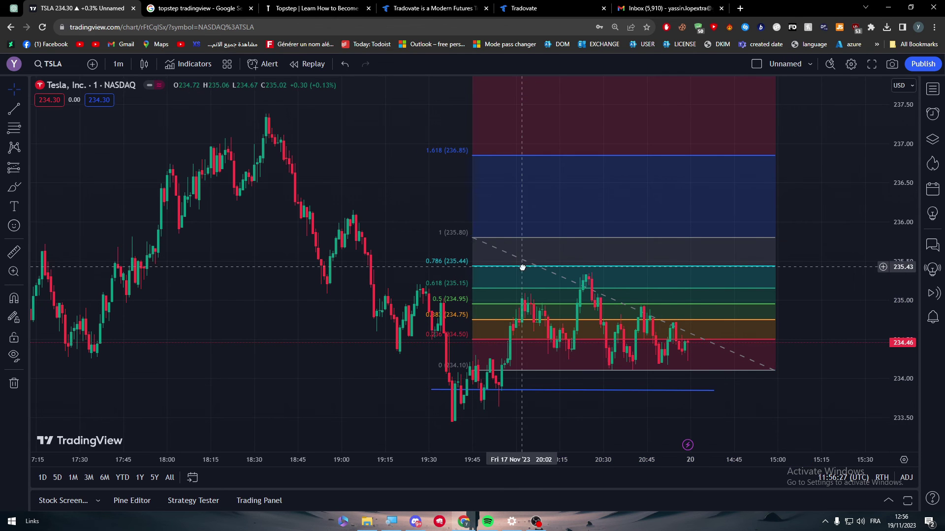
{"action": "mouse_move", "coordinate": [509, 272]}
{"action": "left_mouse_down"}
{"action": "mouse_move", "coordinate": [560, 306]}
{"action": "mouse_move", "coordinate": [565, 238]}
{"action": "left_mouse_up"}
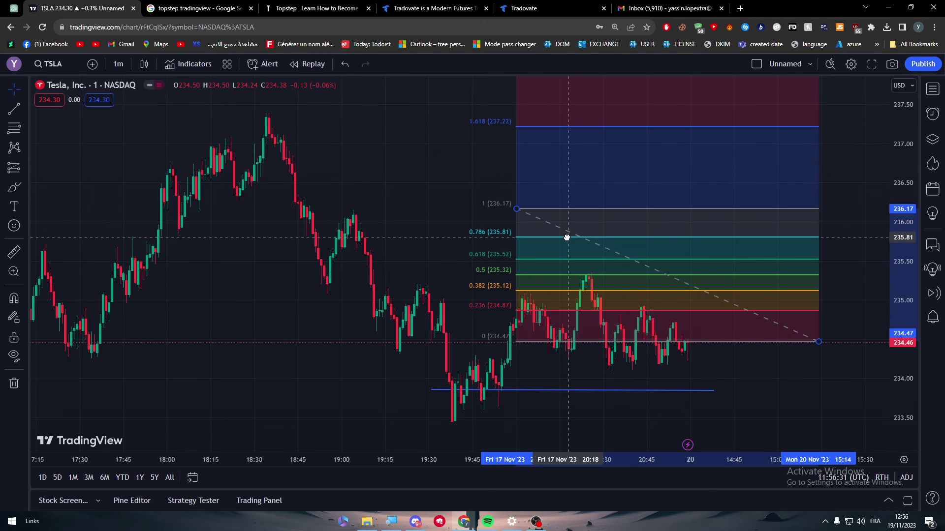
{"action": "left_click_drag", "start_coordinate": [565, 238], "coordinate": [548, 339]}
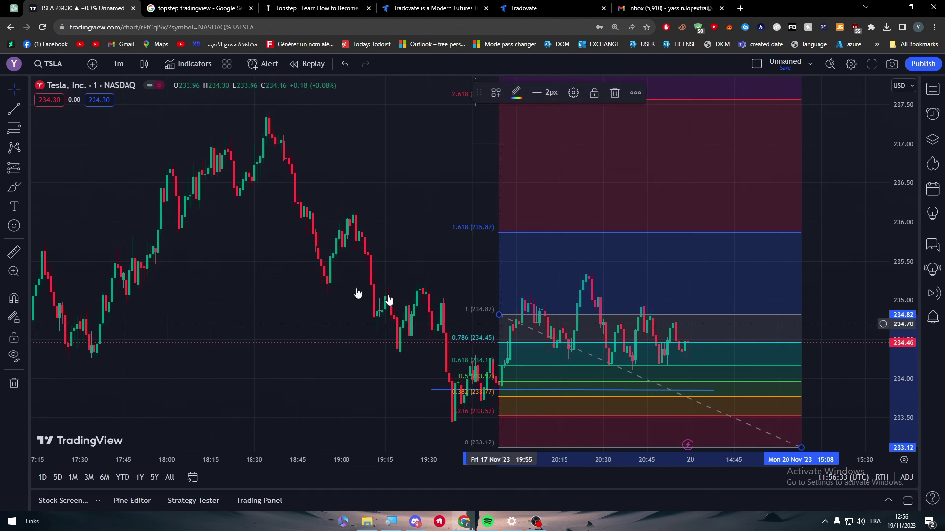
Step: Sketch freehand brush strokes over earlier TSLA swings, then undo and delete them
{"action": "left_click", "coordinate": [14, 189]}
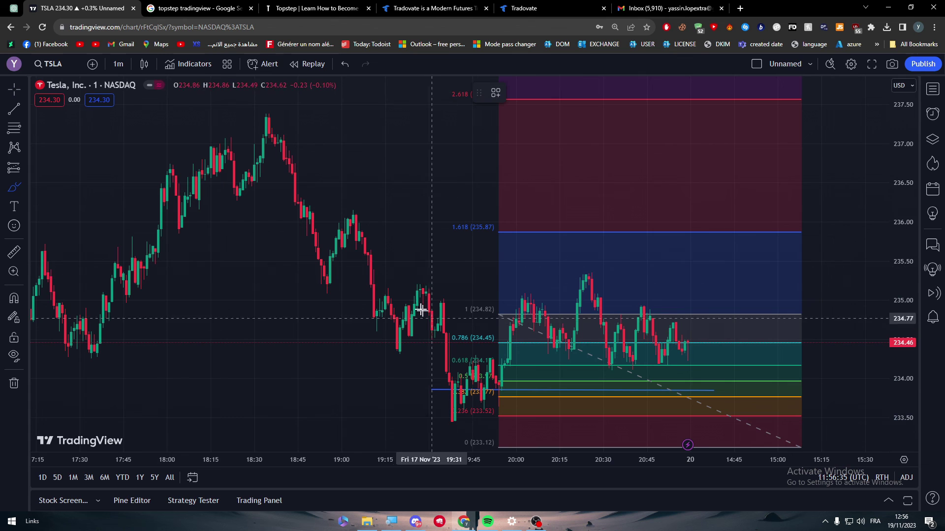
{"action": "mouse_move", "coordinate": [414, 289]}
{"action": "left_mouse_down"}
{"action": "mouse_move", "coordinate": [439, 289]}
{"action": "mouse_move", "coordinate": [458, 369]}
{"action": "left_mouse_up"}
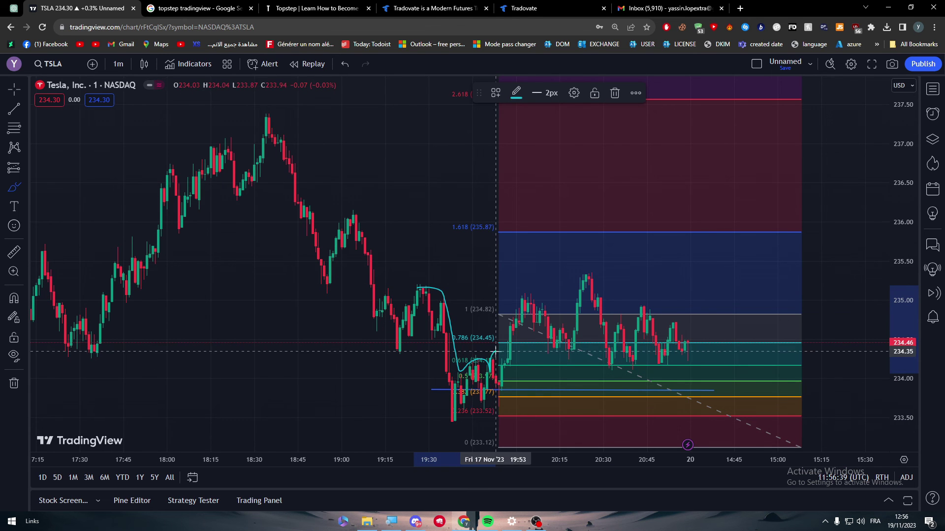
{"action": "mouse_move", "coordinate": [507, 313]}
{"action": "left_mouse_down"}
{"action": "mouse_move", "coordinate": [551, 256]}
{"action": "mouse_move", "coordinate": [566, 202]}
{"action": "left_mouse_up"}
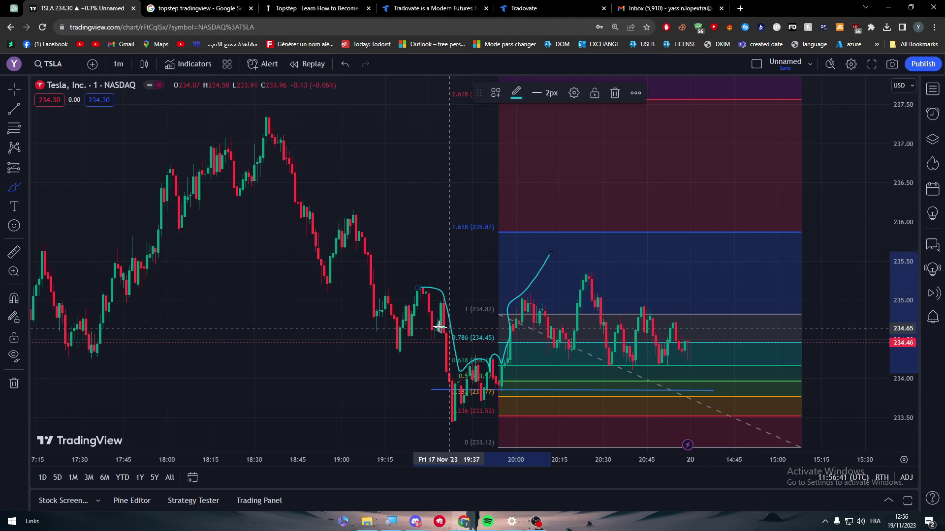
{"action": "key", "text": "ctrl+z"}
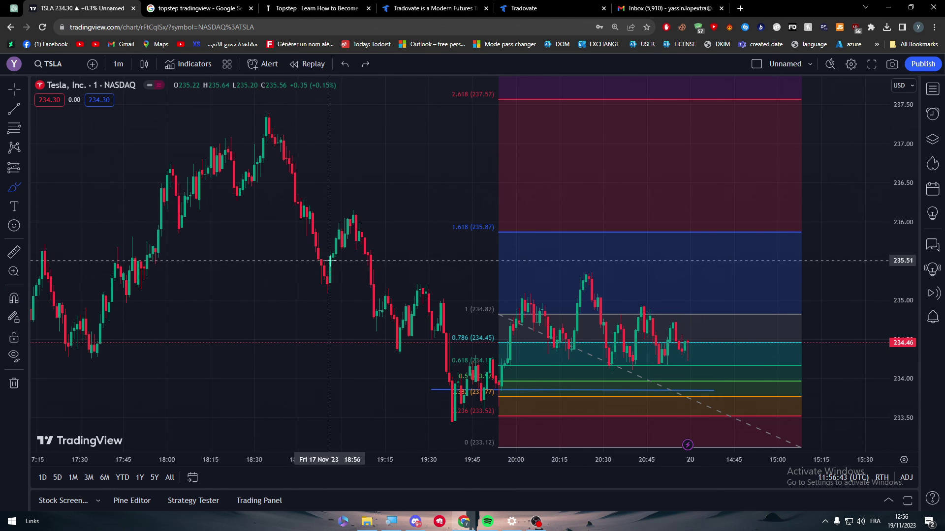
{"action": "left_click_drag", "start_coordinate": [329, 274], "coordinate": [342, 220]}
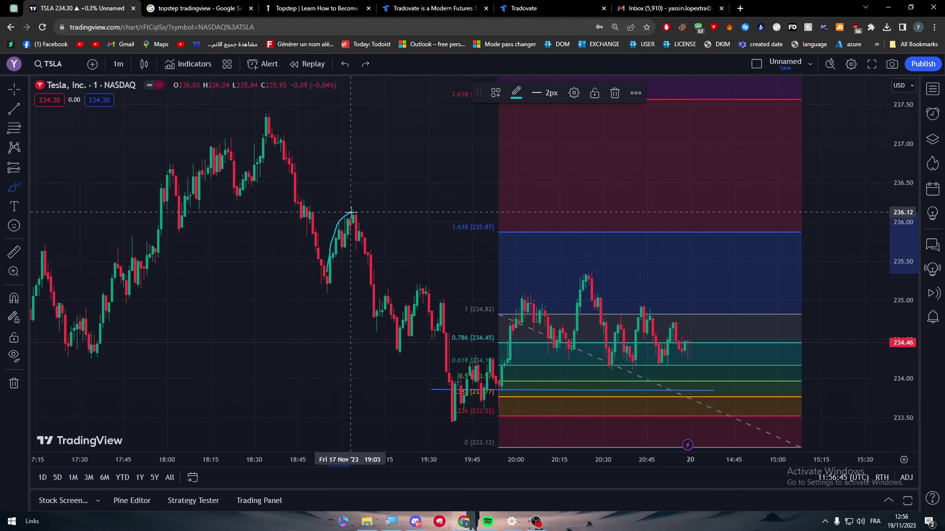
{"action": "mouse_move", "coordinate": [375, 257]}
{"action": "left_mouse_down"}
{"action": "mouse_move", "coordinate": [386, 298]}
{"action": "mouse_move", "coordinate": [406, 299]}
{"action": "left_mouse_up"}
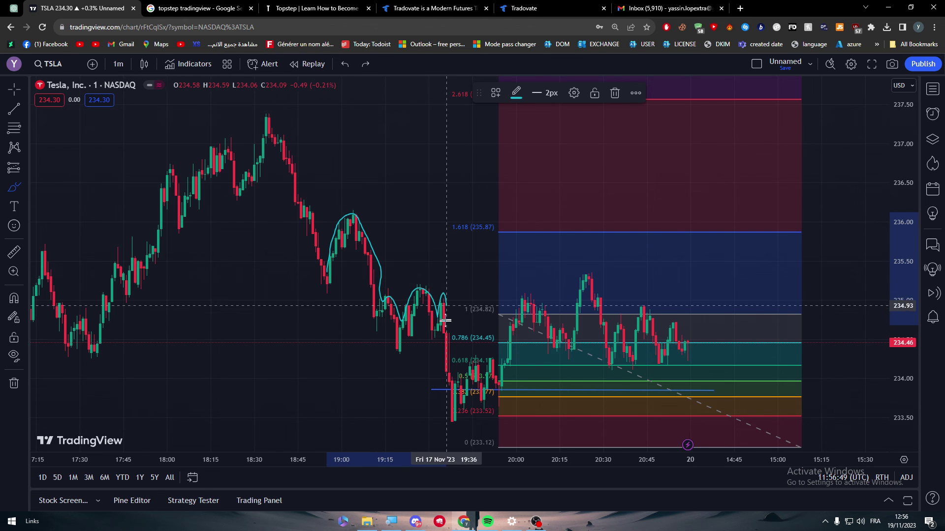
{"action": "left_click_drag", "start_coordinate": [460, 379], "coordinate": [484, 376]}
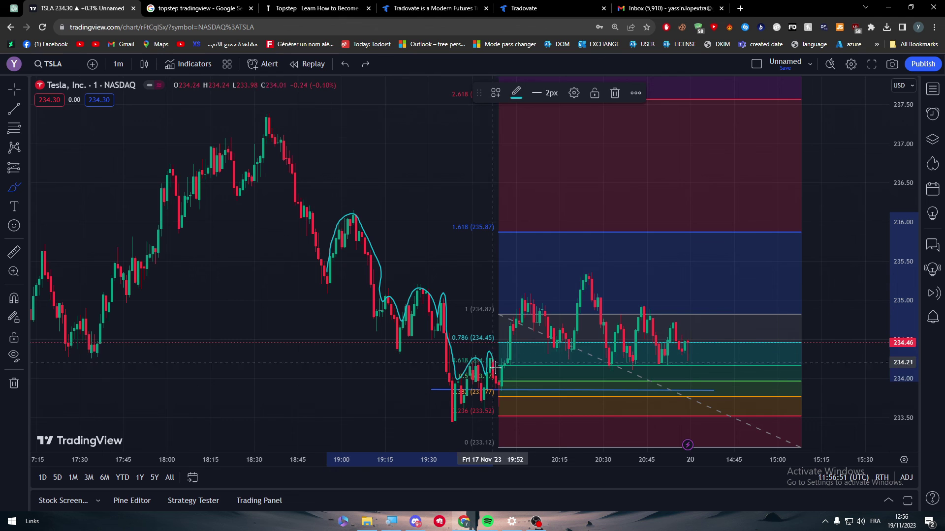
{"action": "key", "text": "Delete"}
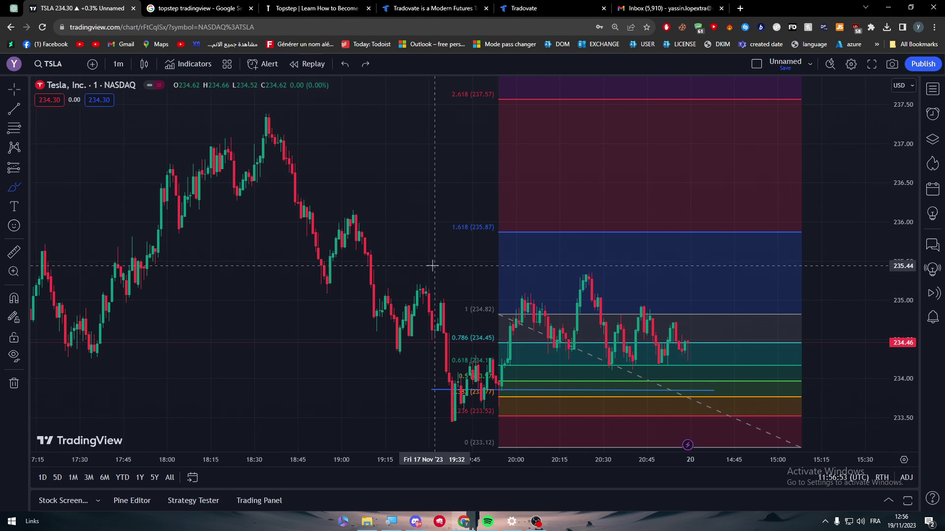
Step: Visit the Tradovate homepage briefly, then go back to the Topstep homepage
{"action": "left_click", "coordinate": [414, 7]}
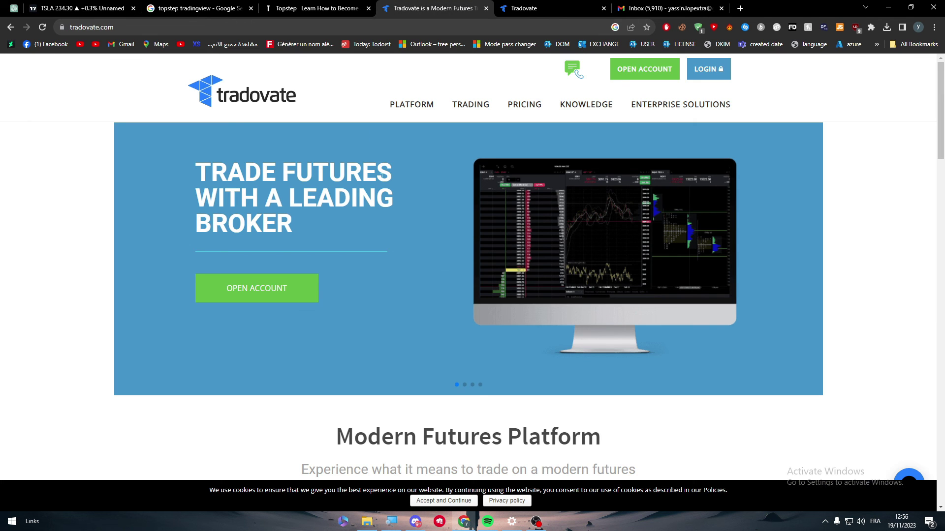
{"action": "key", "text": "ctrl+shift+Tab"}
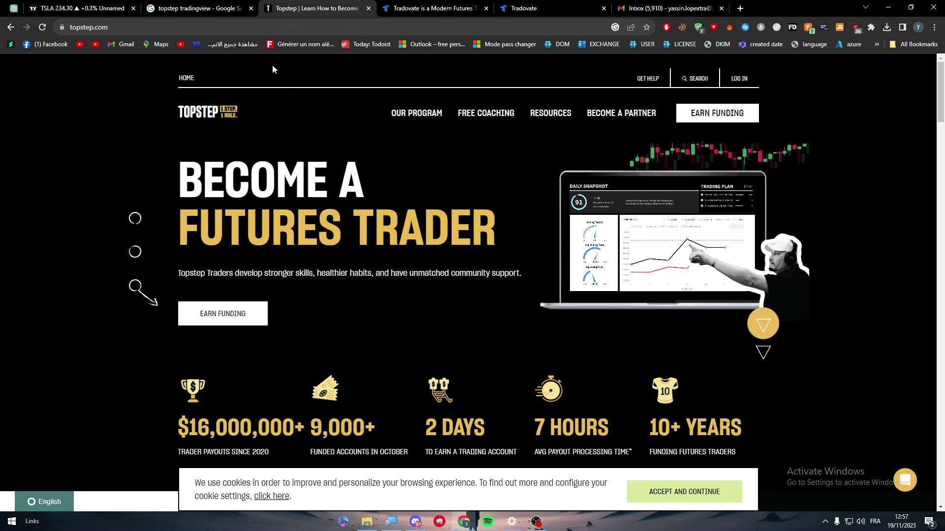